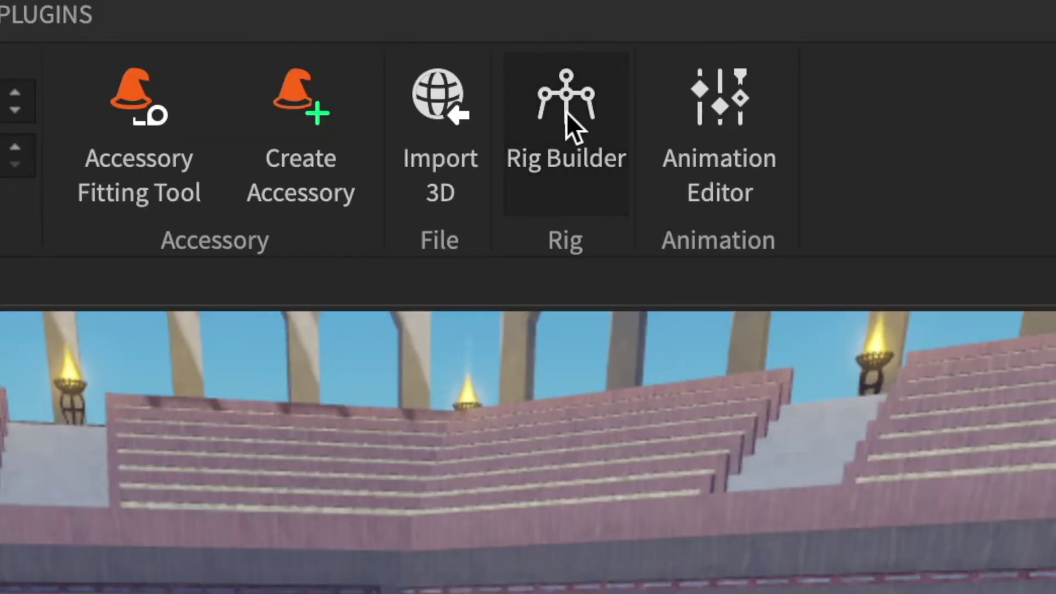
# - Create an animation clip for a Noob rig in the Animation Editor and rotate one of its arms upward
pyautogui.click(699, 126)
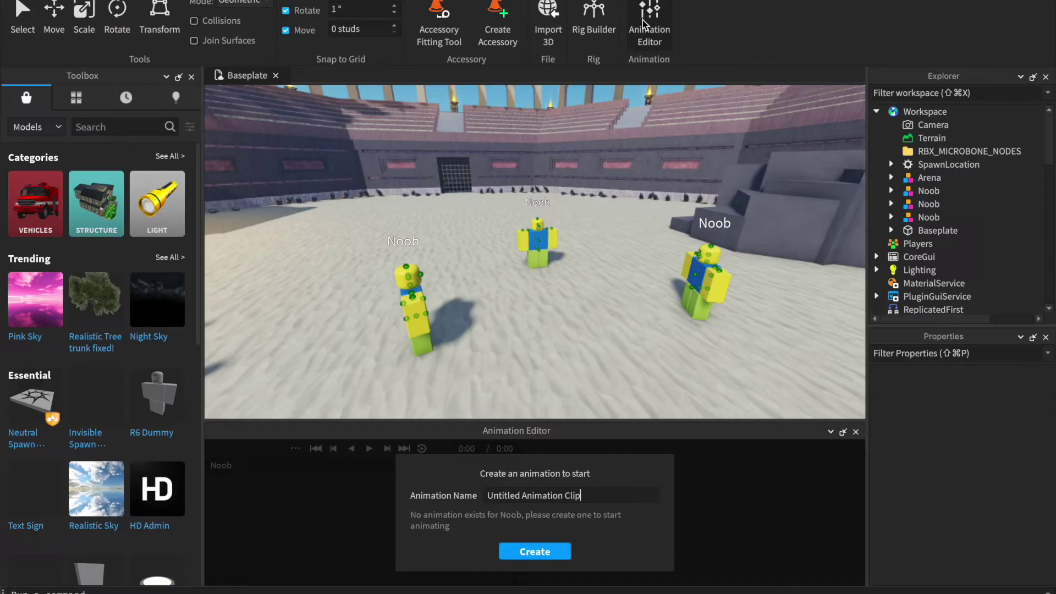
pyautogui.click(549, 556)
pyautogui.click(704, 285)
pyautogui.scroll(3, 702, 286)
pyautogui.press('s')
pyautogui.press('d')
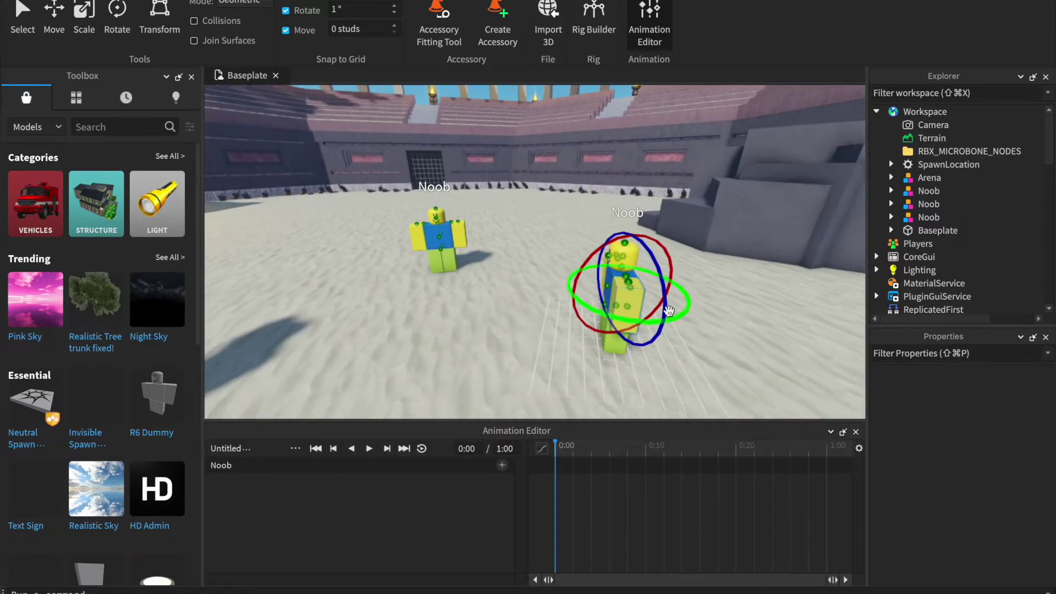
pyautogui.moveTo(608, 325); pyautogui.dragTo(651, 227)
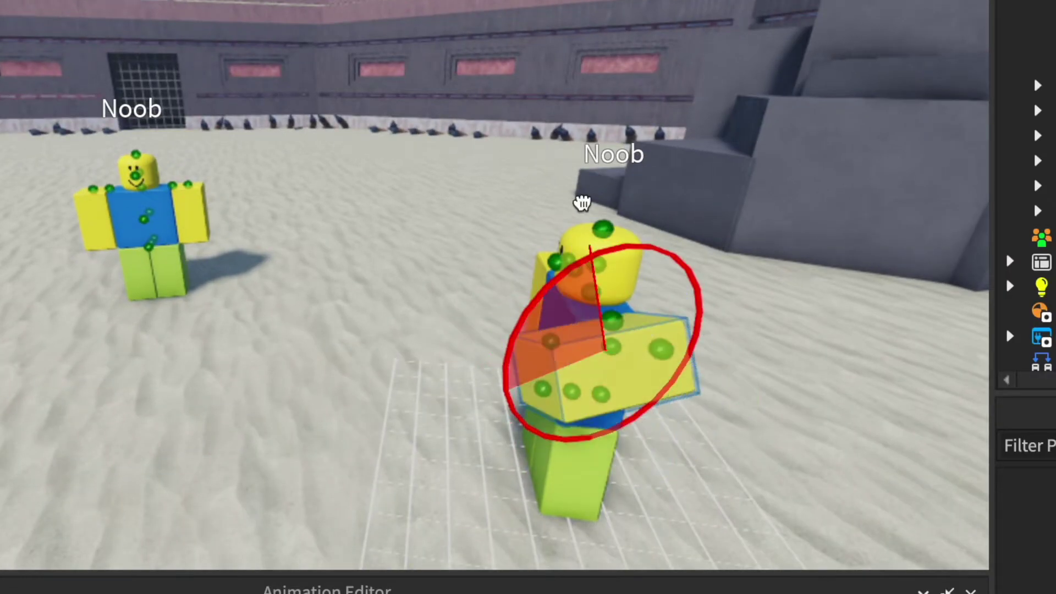
pyautogui.moveTo(581, 204)
pyautogui.mouseDown()
pyautogui.moveTo(490, 266)
pyautogui.moveTo(584, 220)
pyautogui.mouseUp()
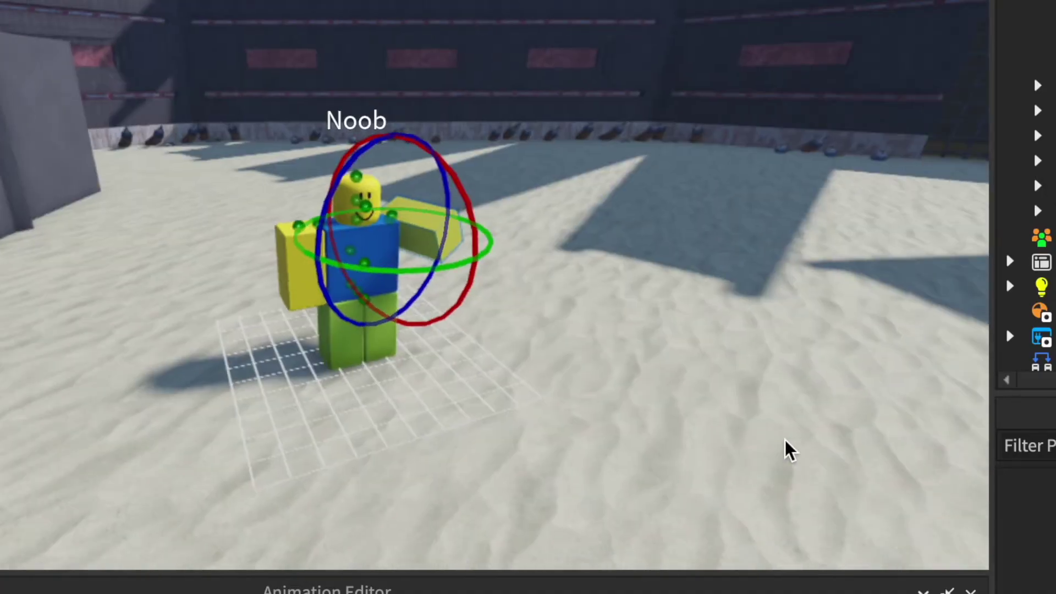
pyautogui.moveTo(786, 448); pyautogui.dragTo(785, 447, button='right')
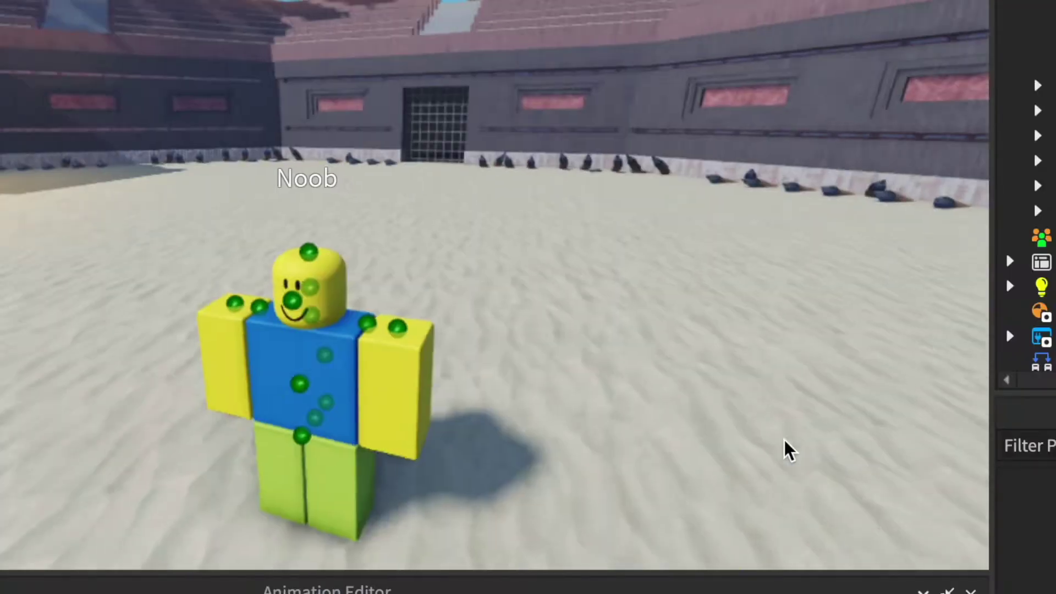
pyautogui.scroll(-5, 404, 275)
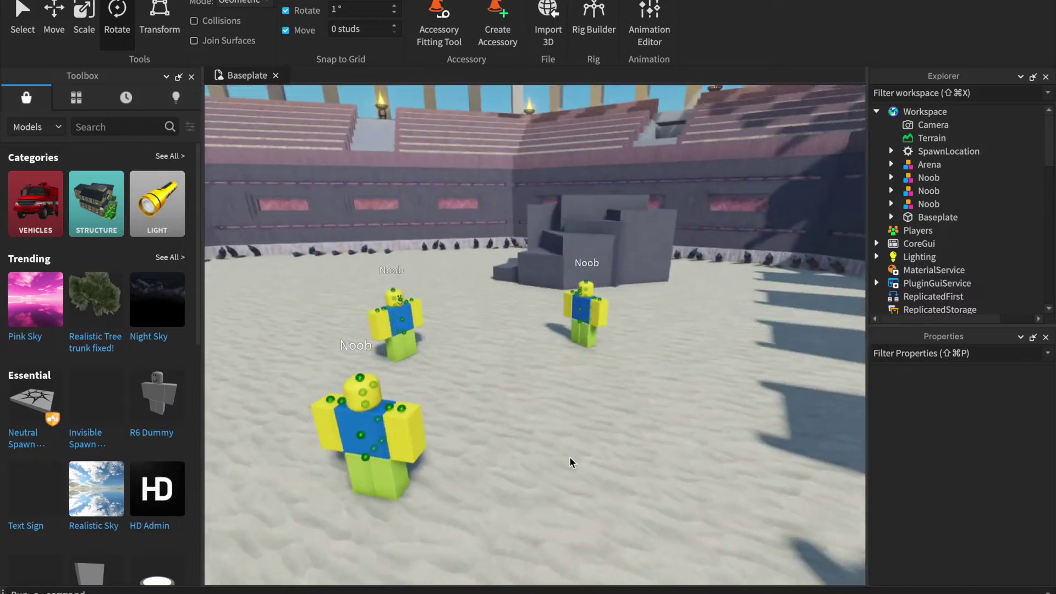
pyautogui.moveTo(570, 462); pyautogui.dragTo(567, 462, button='right')
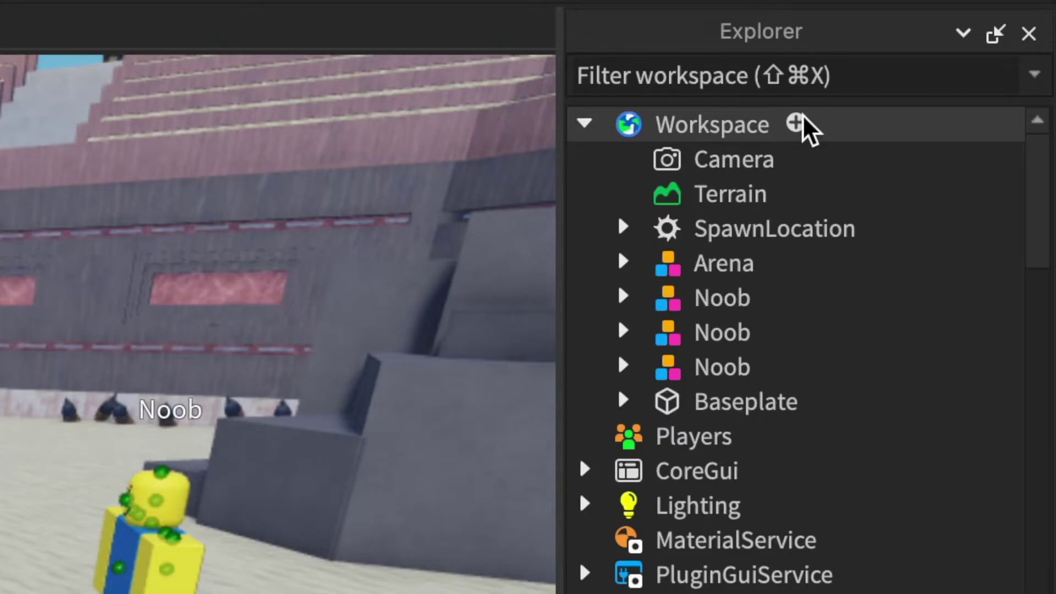
# - Add a Model object to the Workspace and rename it Scene
pyautogui.click(956, 111)
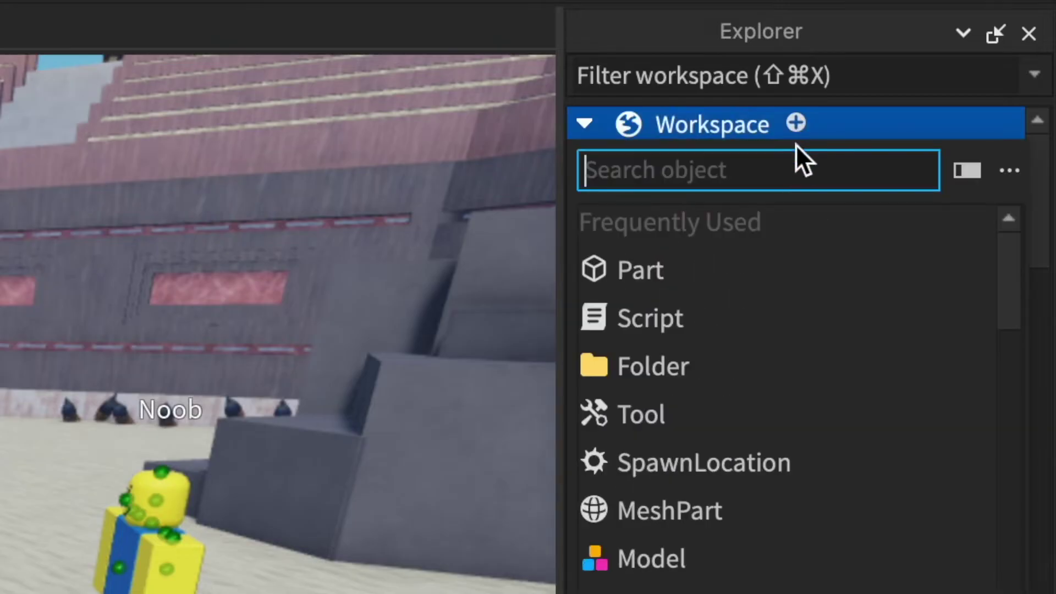
pyautogui.write('model')
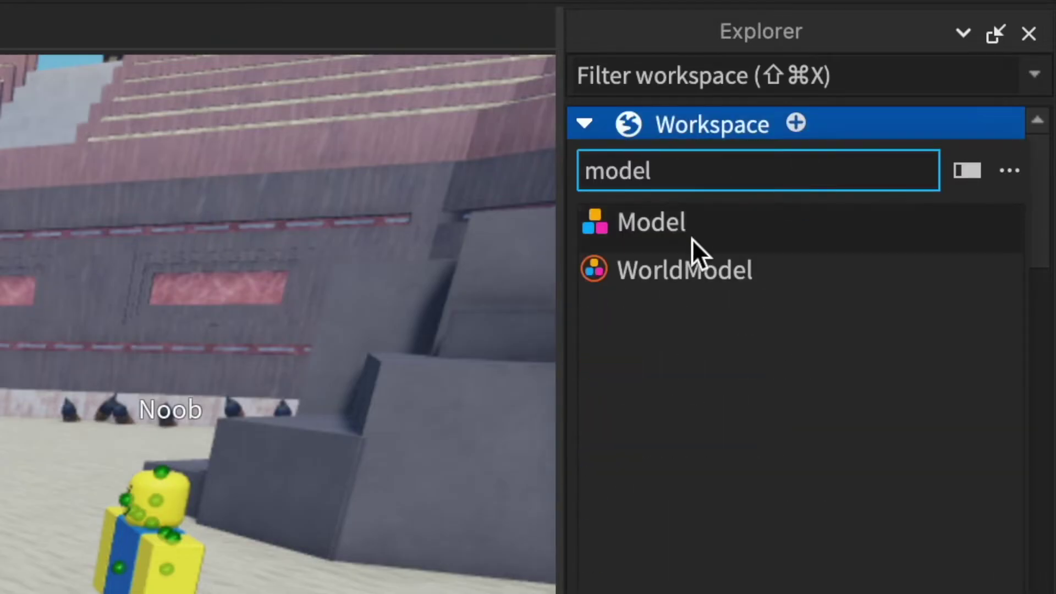
pyautogui.click(691, 239)
pyautogui.click(737, 299)
pyautogui.rightClick(737, 299)
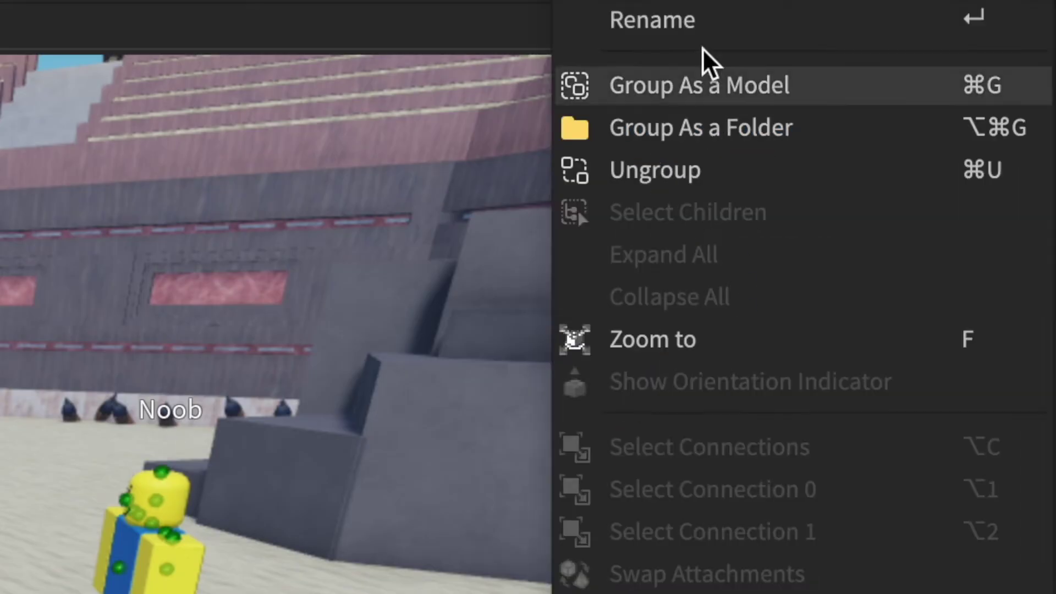
pyautogui.click(715, 24)
pyautogui.press('BackSpace')
pyautogui.write('Scene')
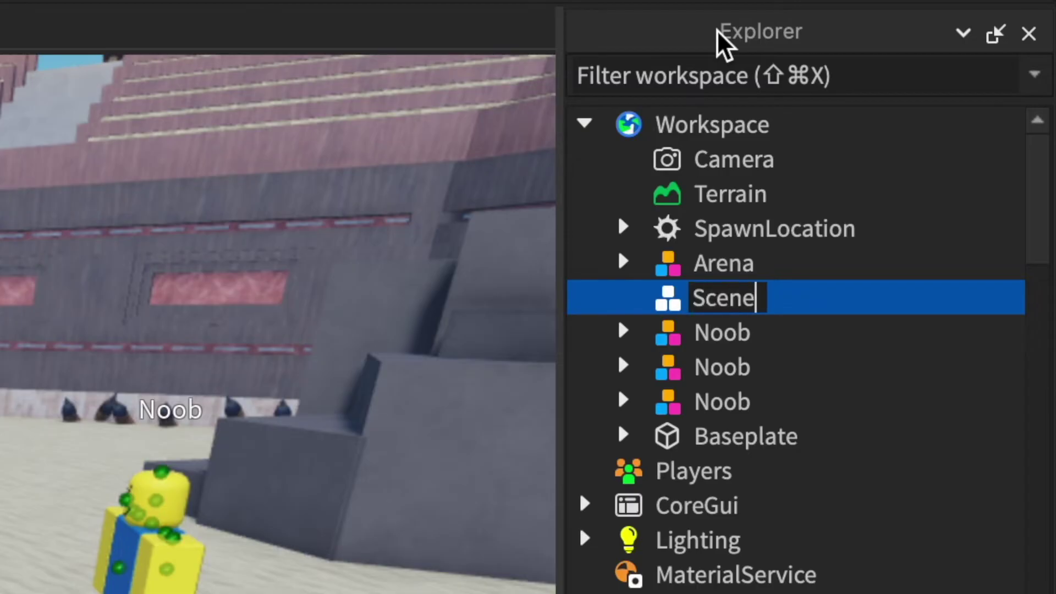
pyautogui.press('Return')
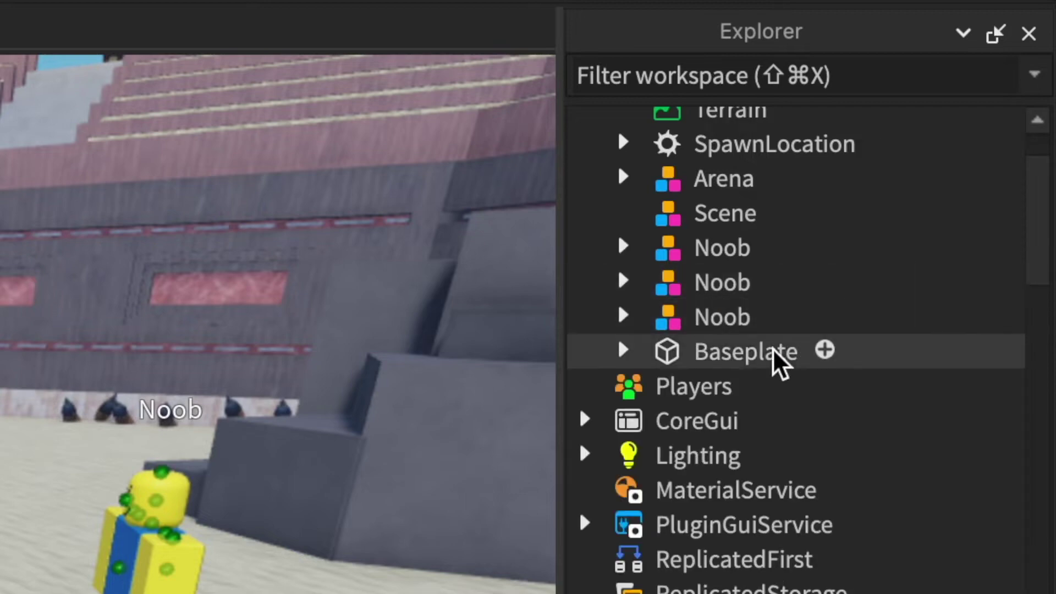
# - Add a Folder inside the Scene model and duplicate it twice to get three folders
pyautogui.scroll(2, 773, 354)
pyautogui.click(624, 333)
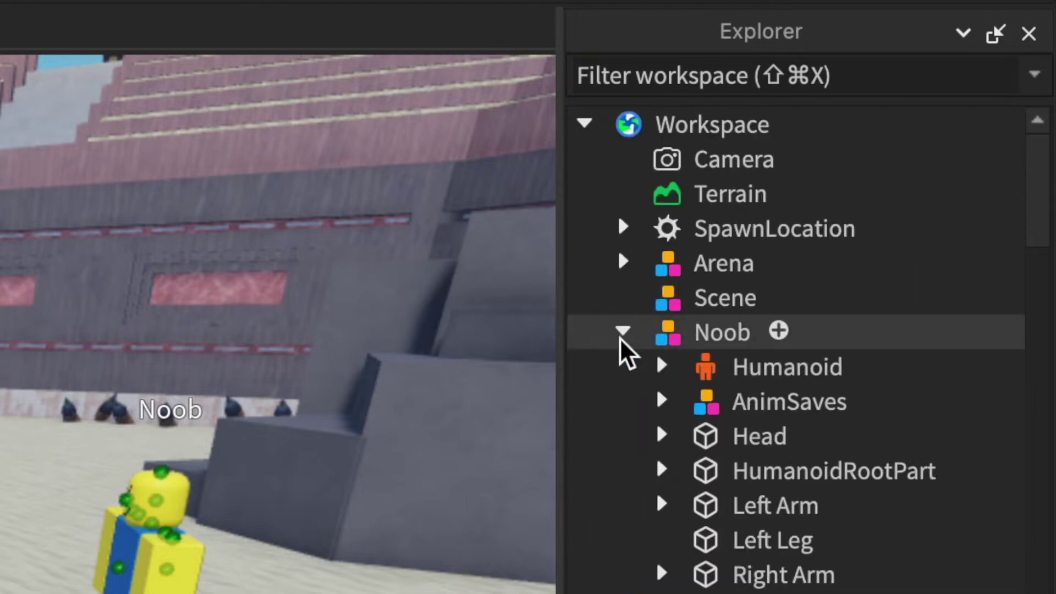
pyautogui.click(778, 298)
pyautogui.write('Folder')
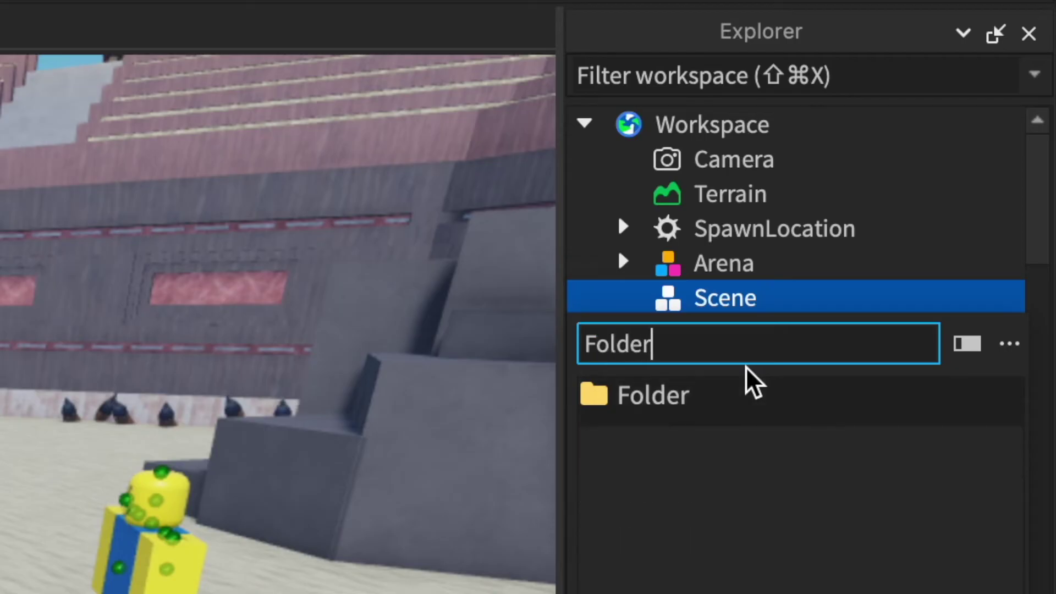
pyautogui.click(746, 408)
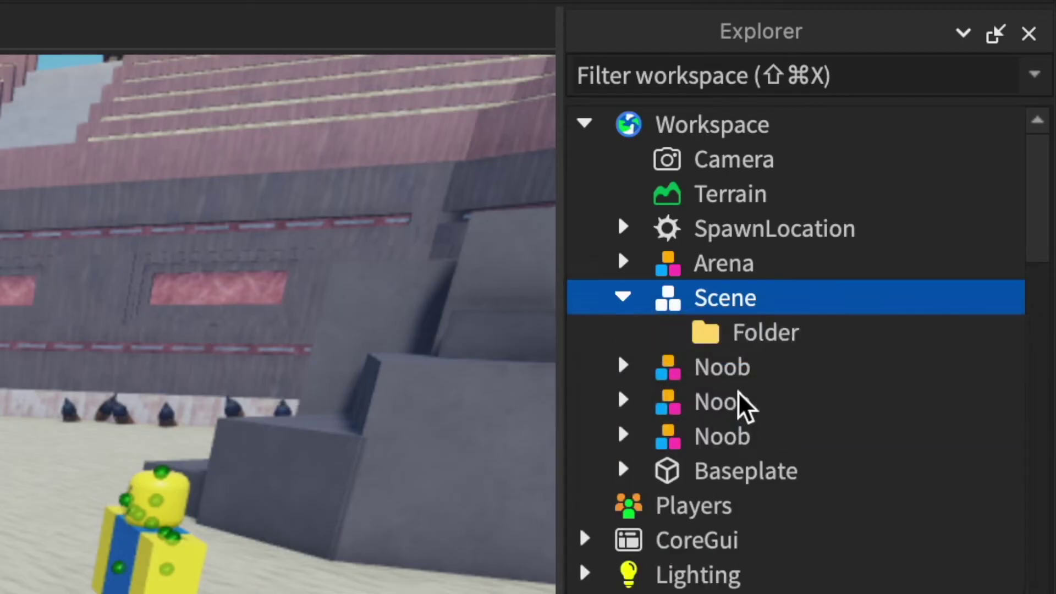
pyautogui.press('super+d')
pyautogui.press('super+d')
# - Rename the three folders in the Scene model as Noob1, Noob2 and Noob3
pyautogui.click(753, 333)
pyautogui.rightClick(754, 333)
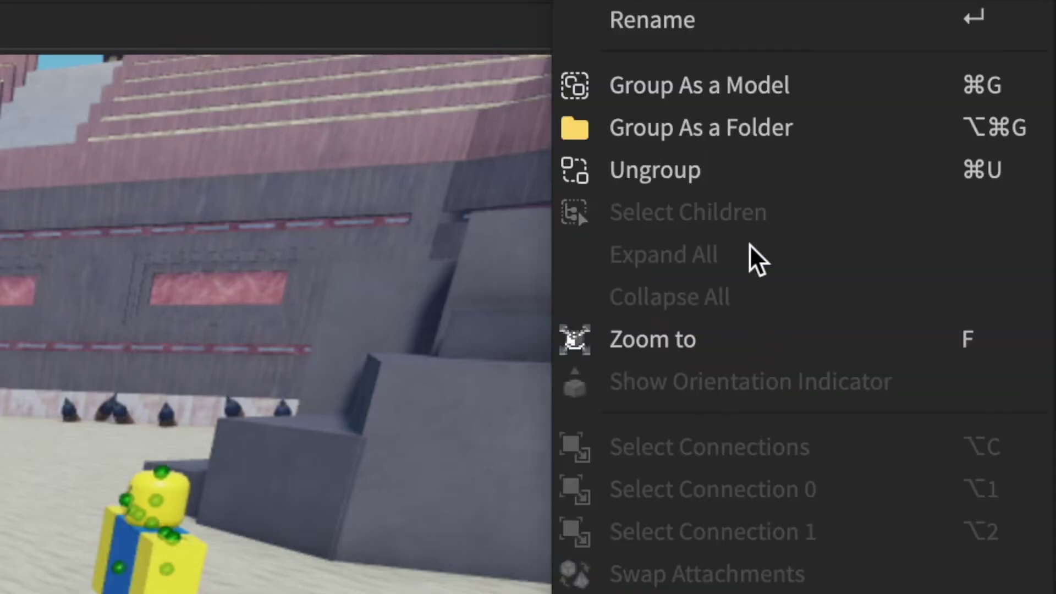
pyautogui.click(726, 30)
pyautogui.write('Noo')
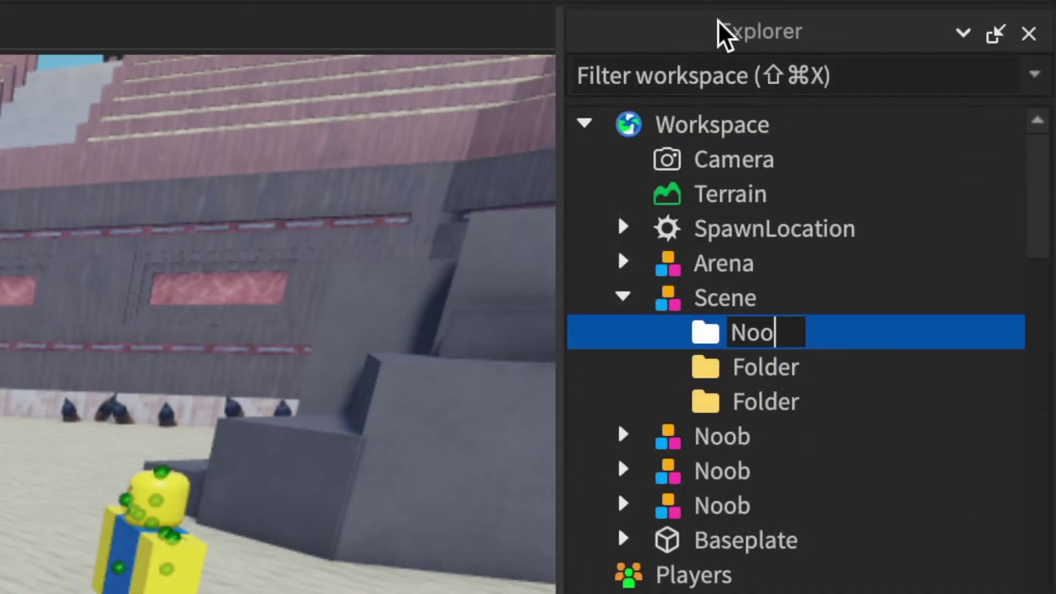
pyautogui.write('b1')
pyautogui.press('Return')
pyautogui.rightClick(761, 389)
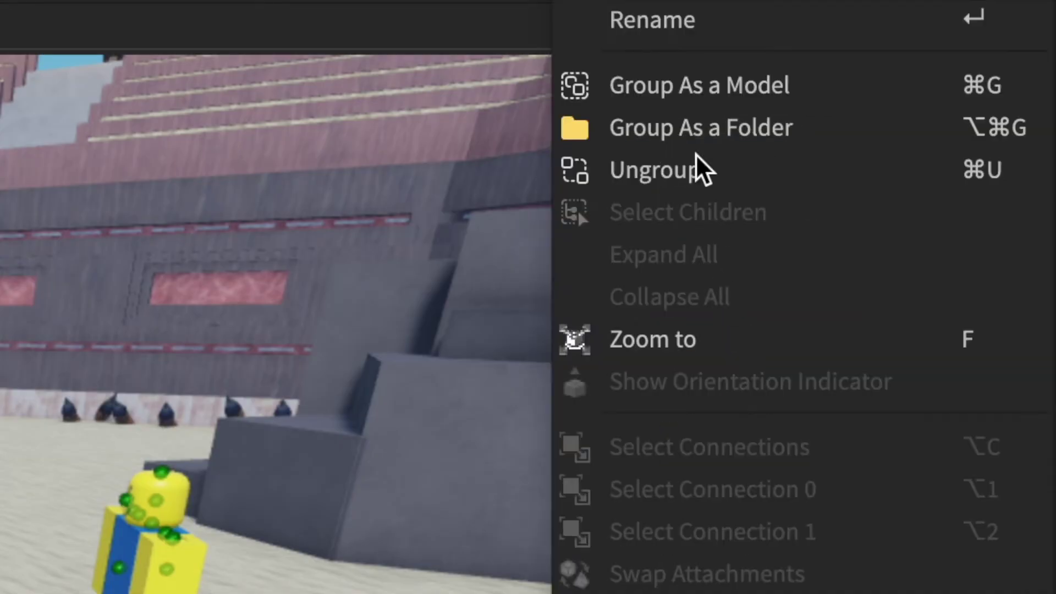
pyautogui.click(699, 23)
pyautogui.write('Noob3')
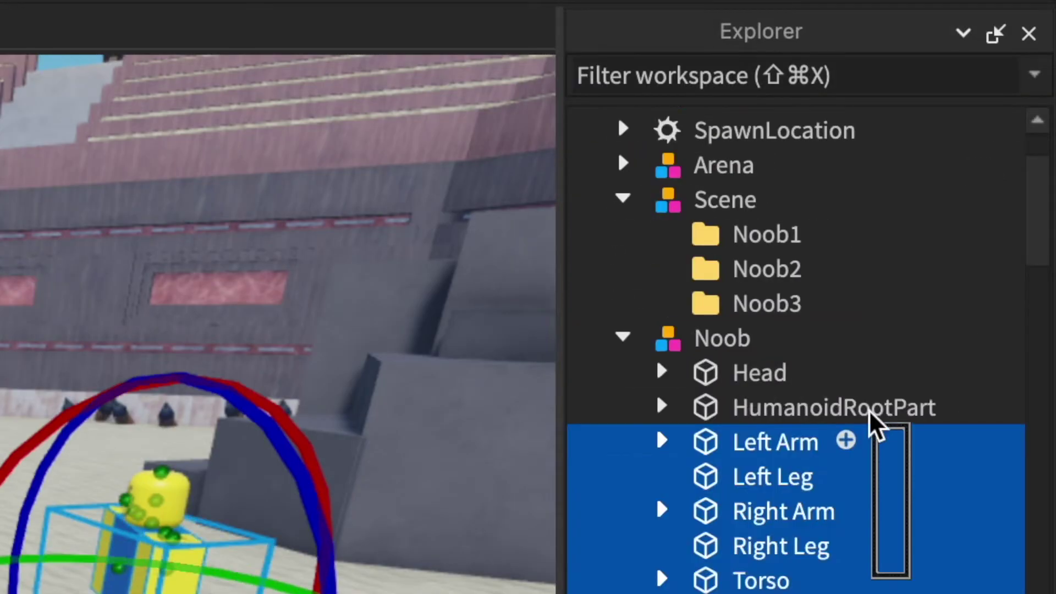
# - Move all body parts of the first Noob model into the Noob1 folder and collapse that folder
pyautogui.moveTo(877, 424); pyautogui.dragTo(796, 242)
pyautogui.click(663, 236)
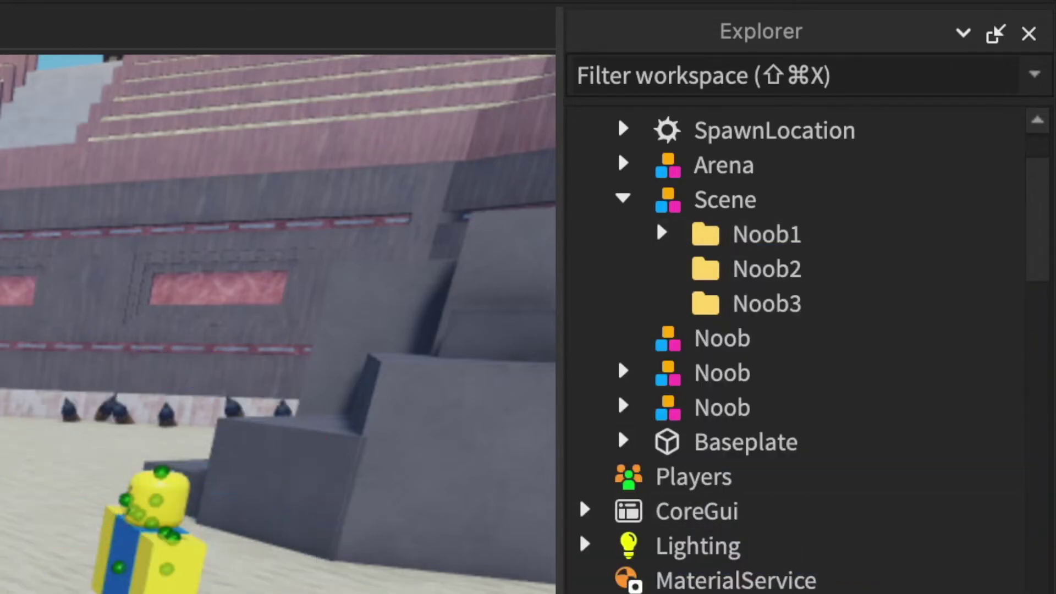
# - Delete Body Colors, Humanoid and AnimSaves from the second Noob model and move its body parts into the Noob2 folder
pyautogui.click(623, 373)
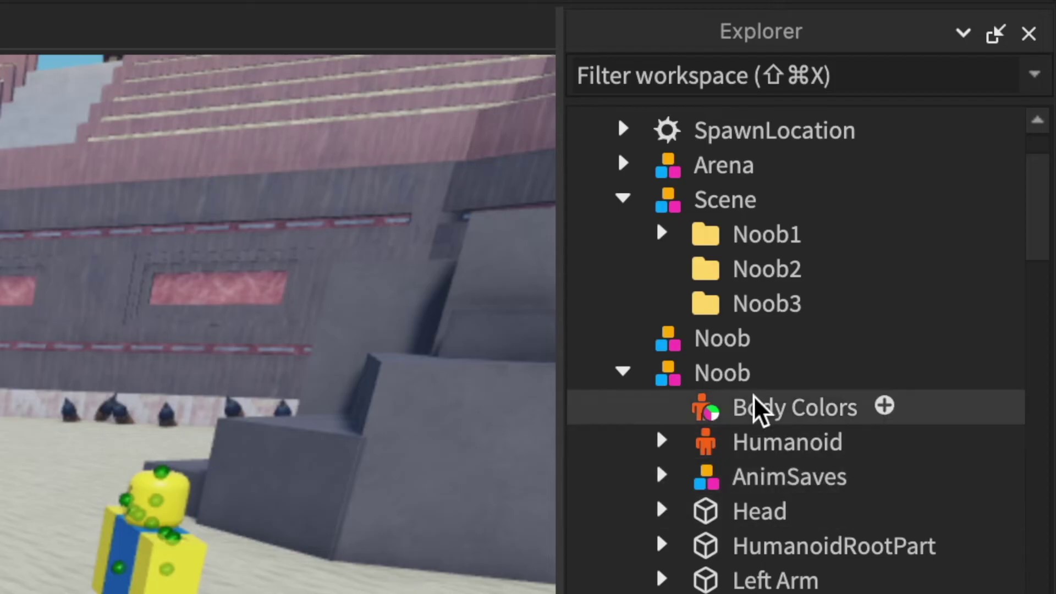
pyautogui.click(764, 407)
pyautogui.press('Delete')
pyautogui.click(737, 410)
pyautogui.press('Delete')
pyautogui.click(762, 411)
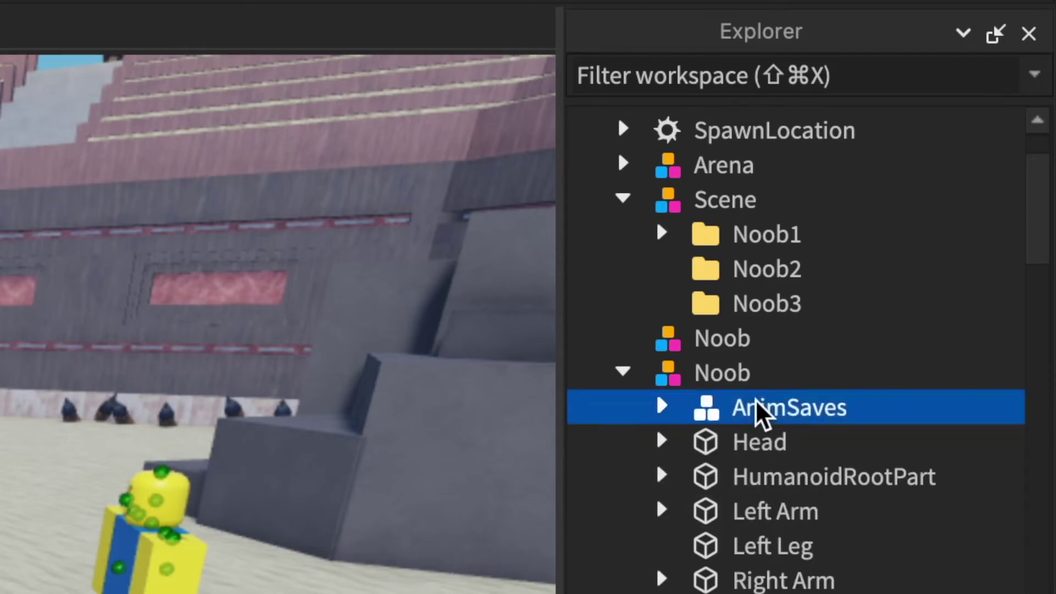
pyautogui.press('Delete')
pyautogui.moveTo(900, 591); pyautogui.dragTo(731, 316)
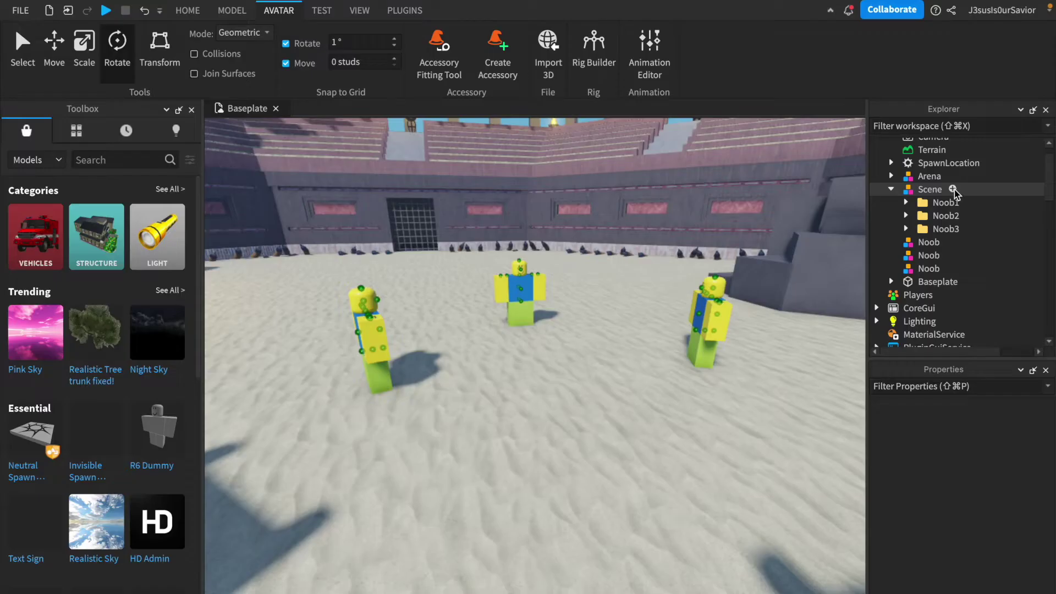
# - Add a Humanoid to the Scene model and insert an Animator inside that Humanoid
pyautogui.click(792, 199)
pyautogui.write('hum')
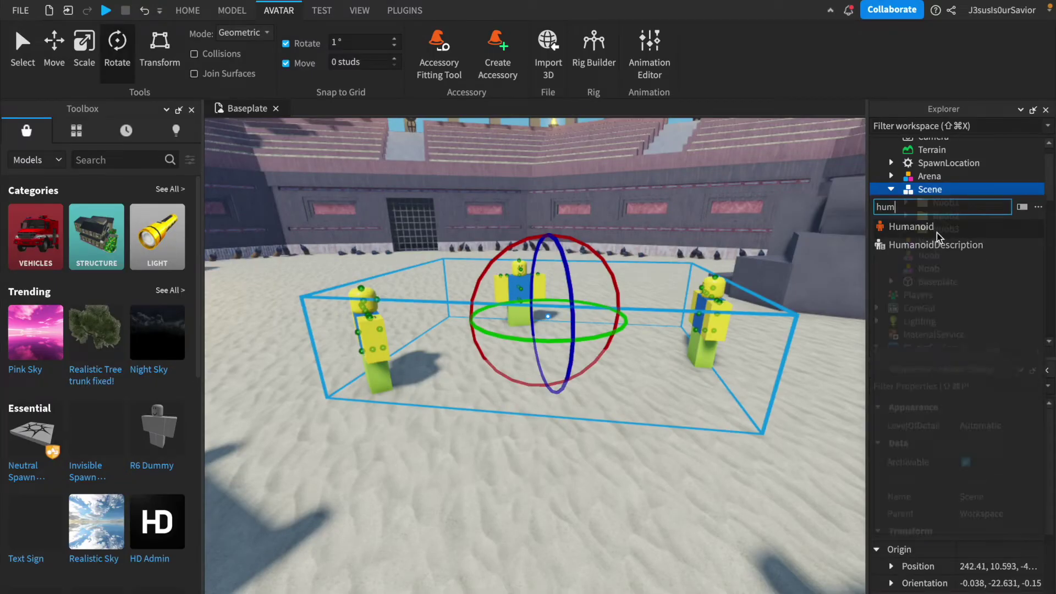
pyautogui.click(946, 227)
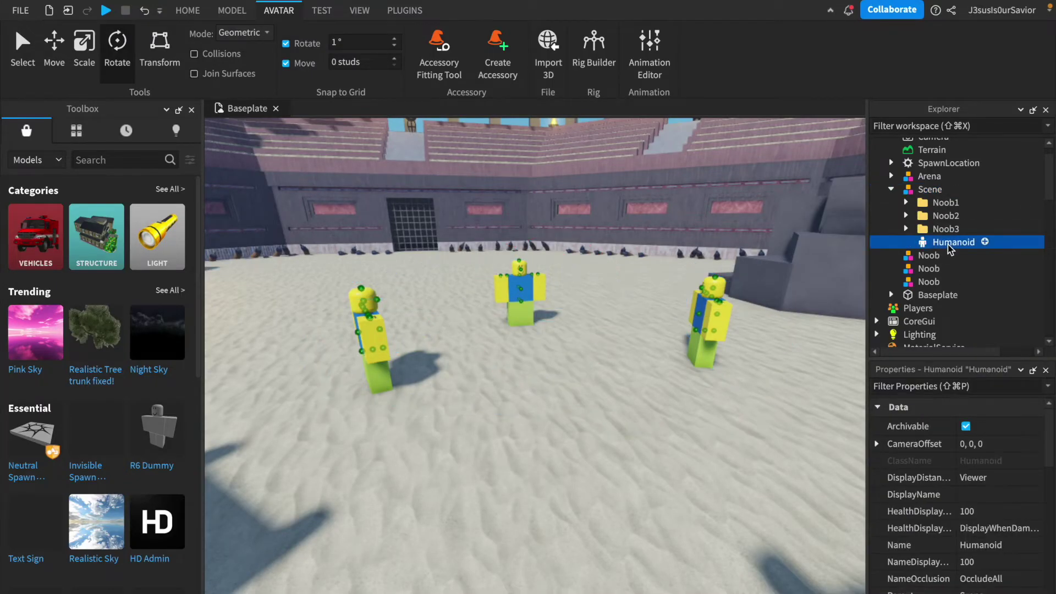
pyautogui.click(985, 242)
pyautogui.write('anim')
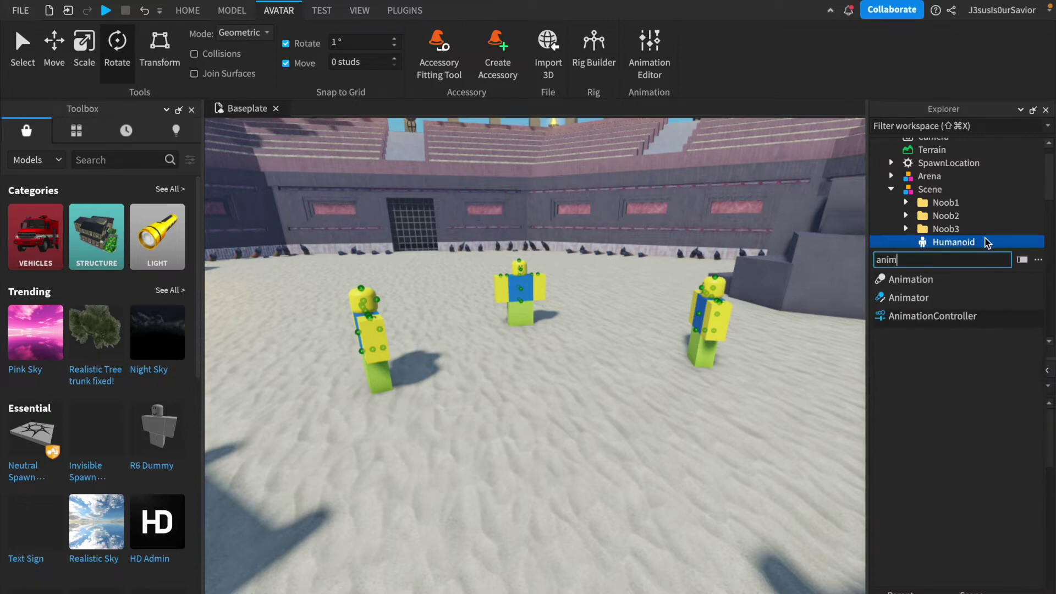
pyautogui.click(916, 300)
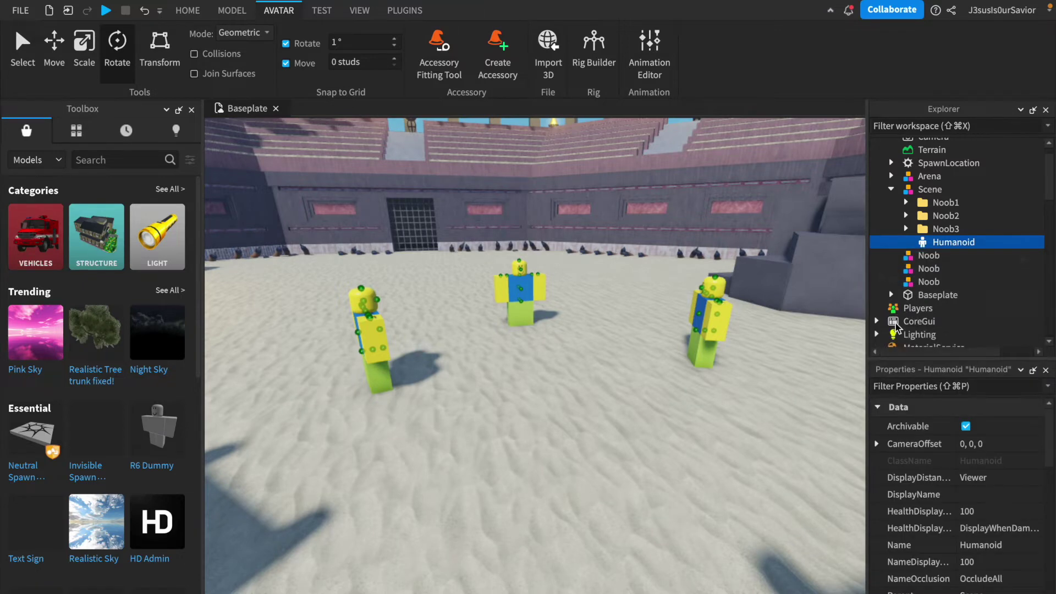
pyautogui.click(843, 276)
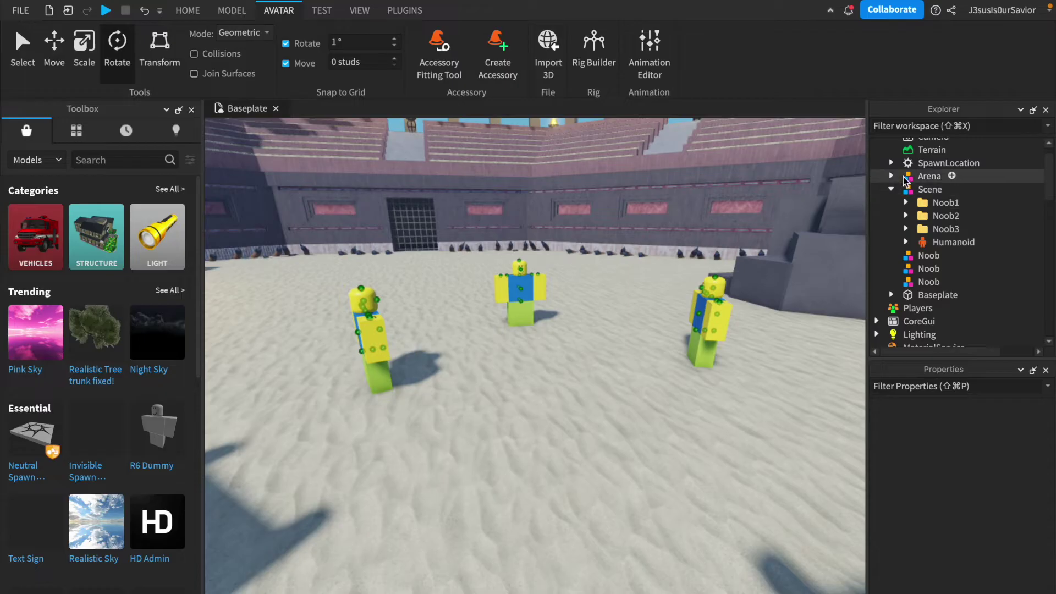
# - Insert a Part into the Scene model
pyautogui.click(953, 190)
pyautogui.write('part')
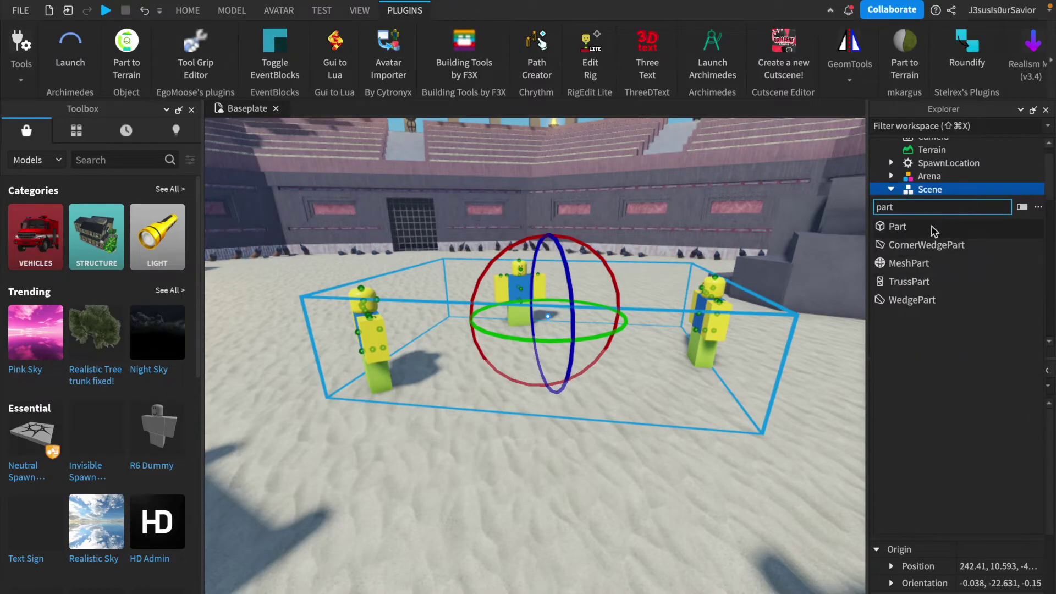
pyautogui.click(932, 226)
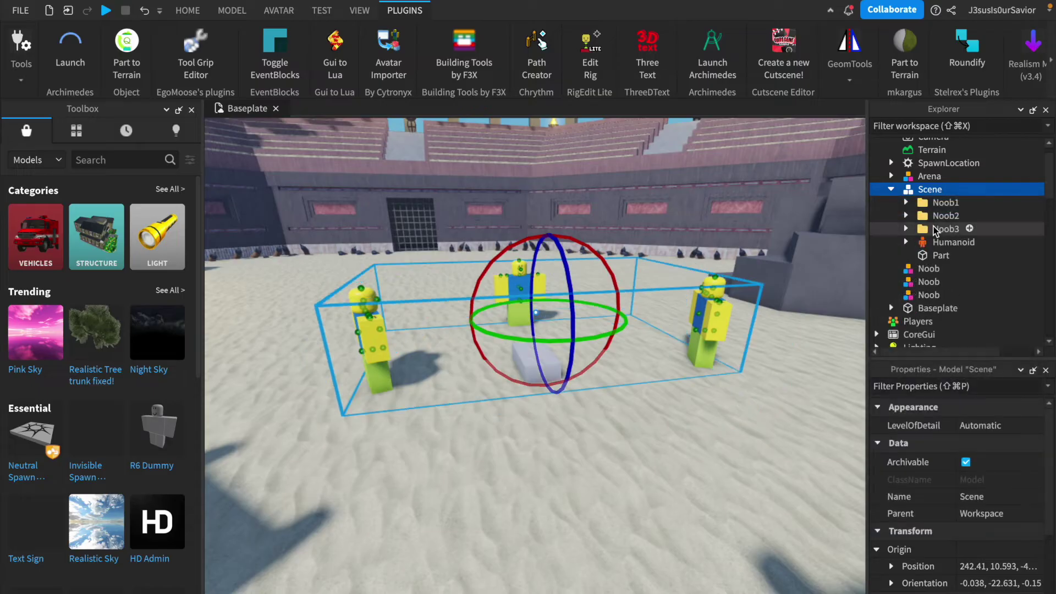
# - Anchor the new Part in the Scene model and set its Transparency to 1
pyautogui.click(955, 258)
pyautogui.scroll(6, 967, 572)
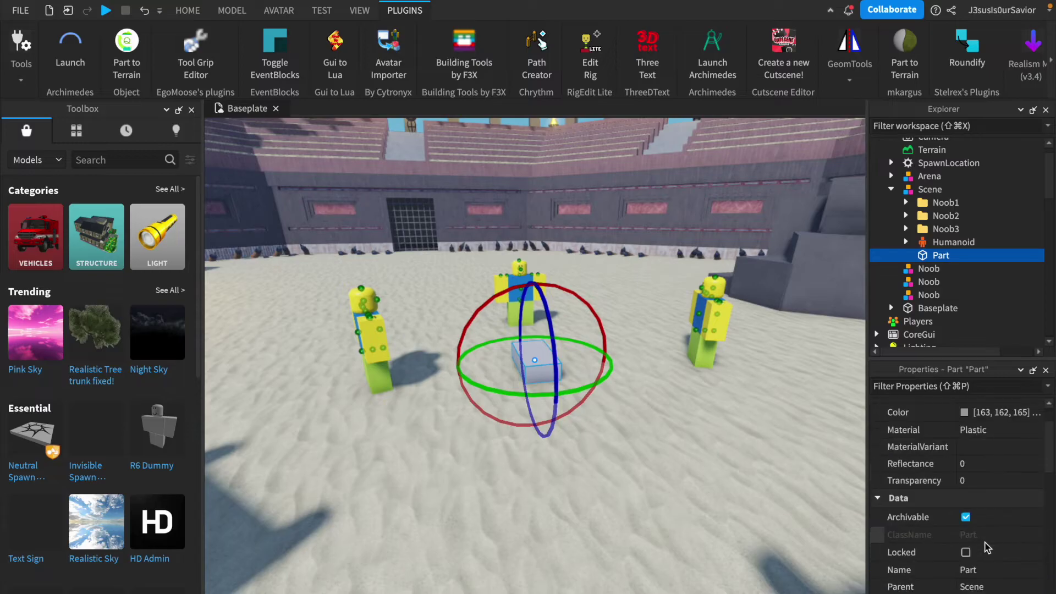
pyautogui.scroll(-5, 985, 546)
pyautogui.scroll(-3, 982, 542)
pyautogui.scroll(3, 977, 534)
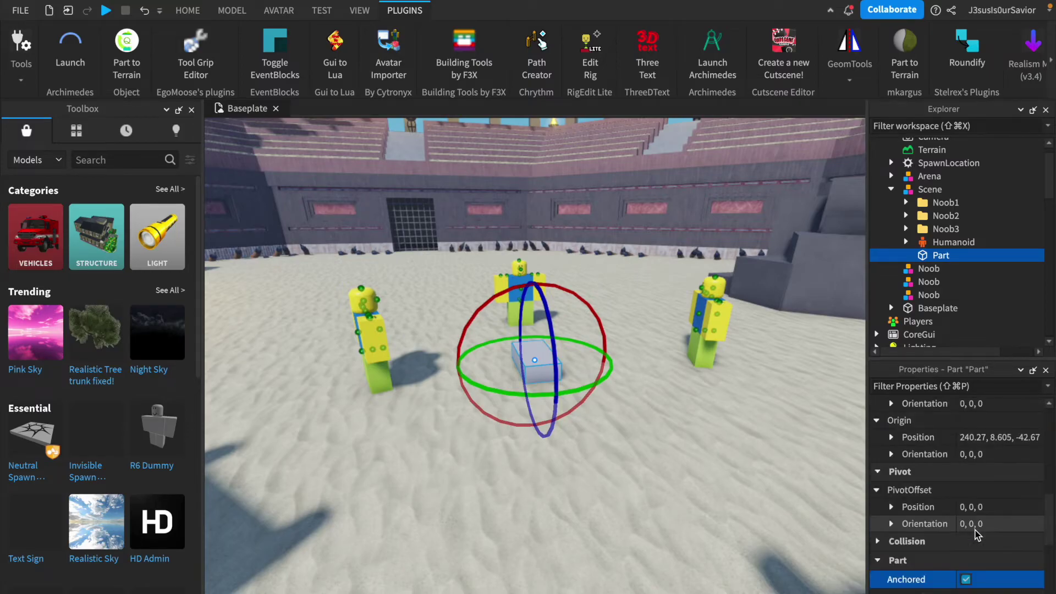
pyautogui.scroll(-5, 974, 536)
pyautogui.scroll(2, 968, 517)
pyautogui.click(973, 480)
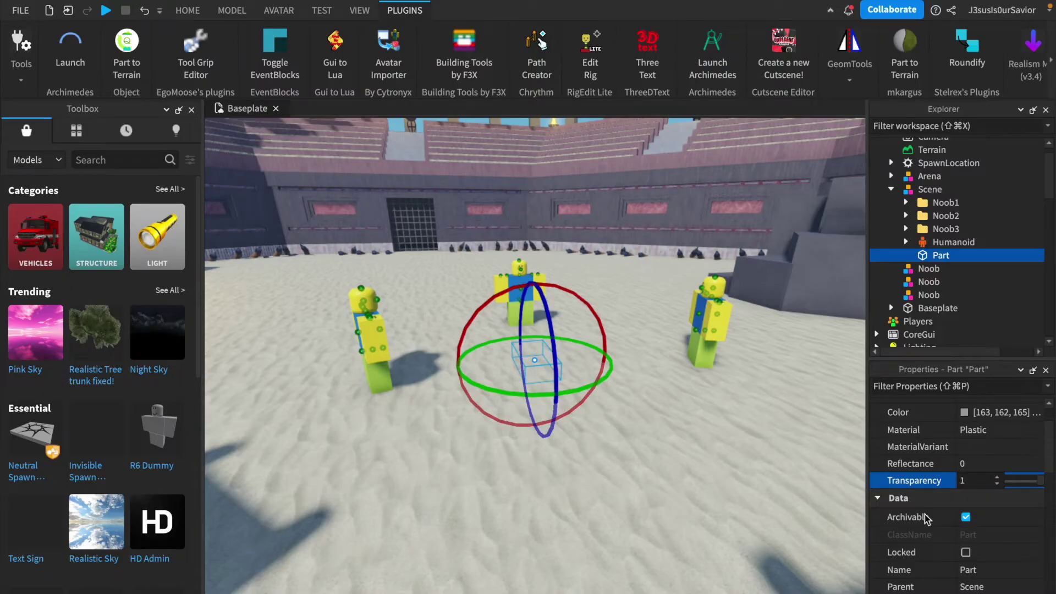
pyautogui.scroll(-6, 935, 528)
pyautogui.scroll(-5, 943, 542)
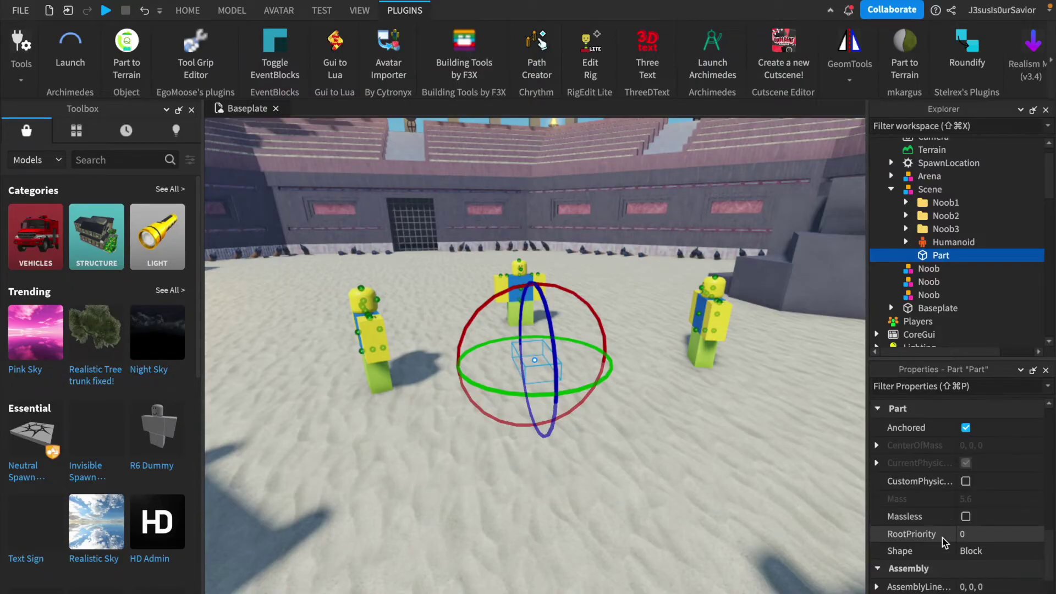
pyautogui.scroll(8, 943, 542)
pyautogui.scroll(3, 944, 542)
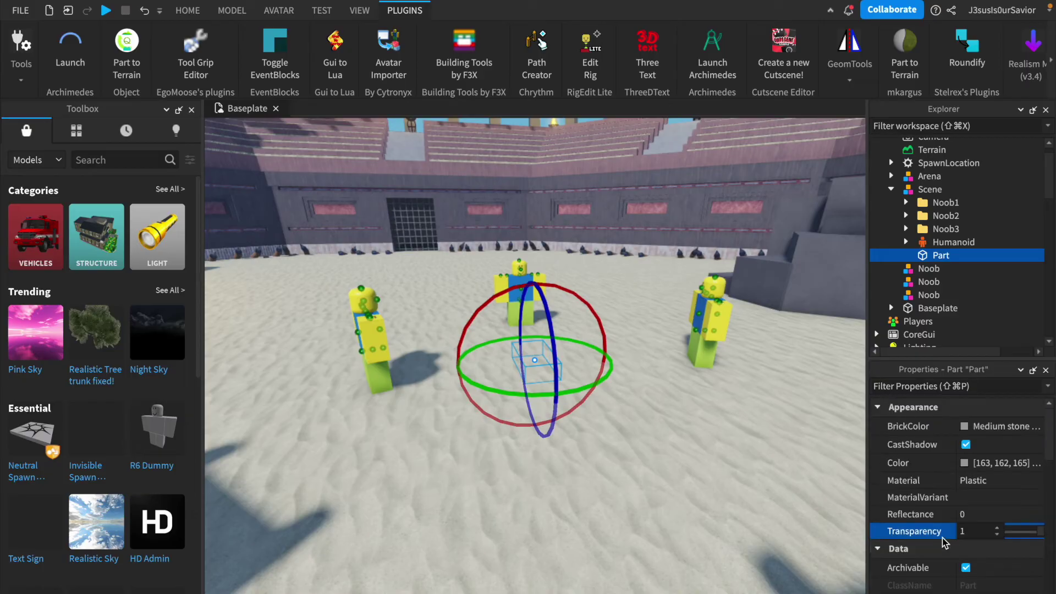
# - Rename the new Part in the Scene model as HumanoidRootPart
pyautogui.rightClick(941, 255)
pyautogui.click(947, 104)
pyautogui.write('HumanoidRoot')
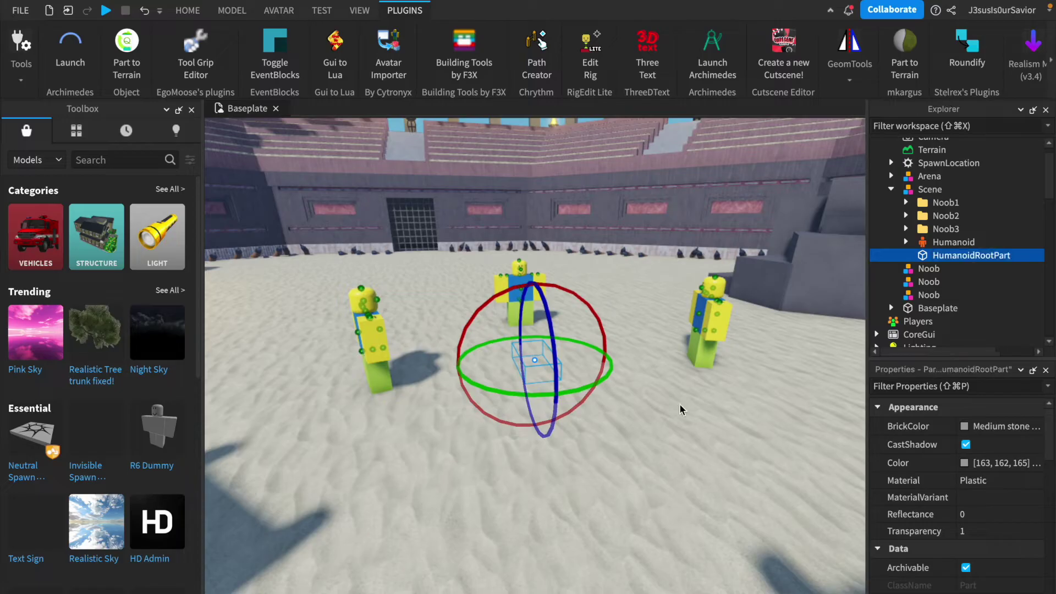
pyautogui.click(680, 459)
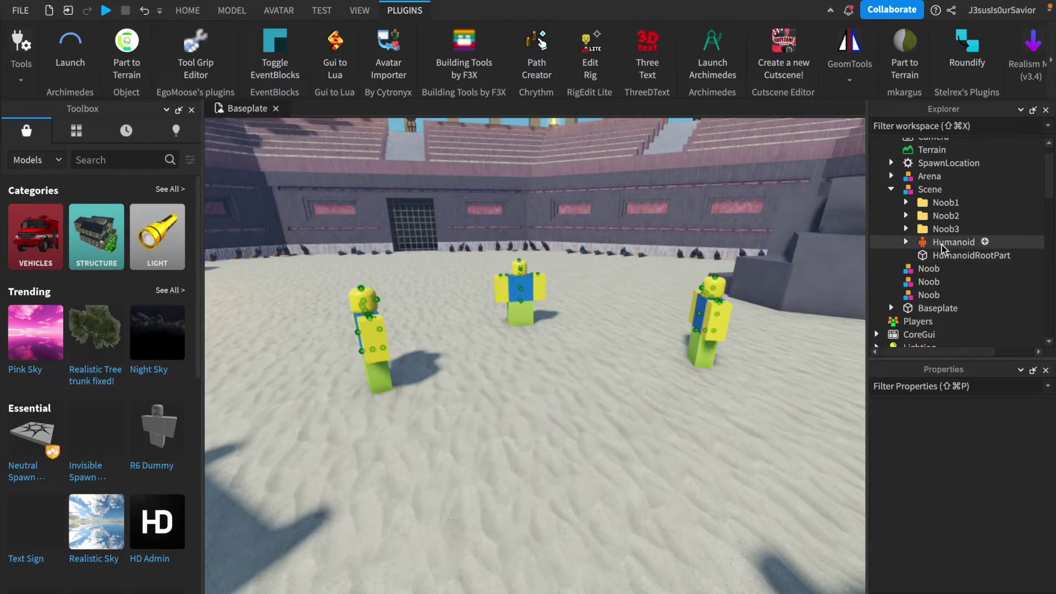
# - Set the Scene model's PrimaryPart to HumanoidRootPart
pyautogui.click(929, 190)
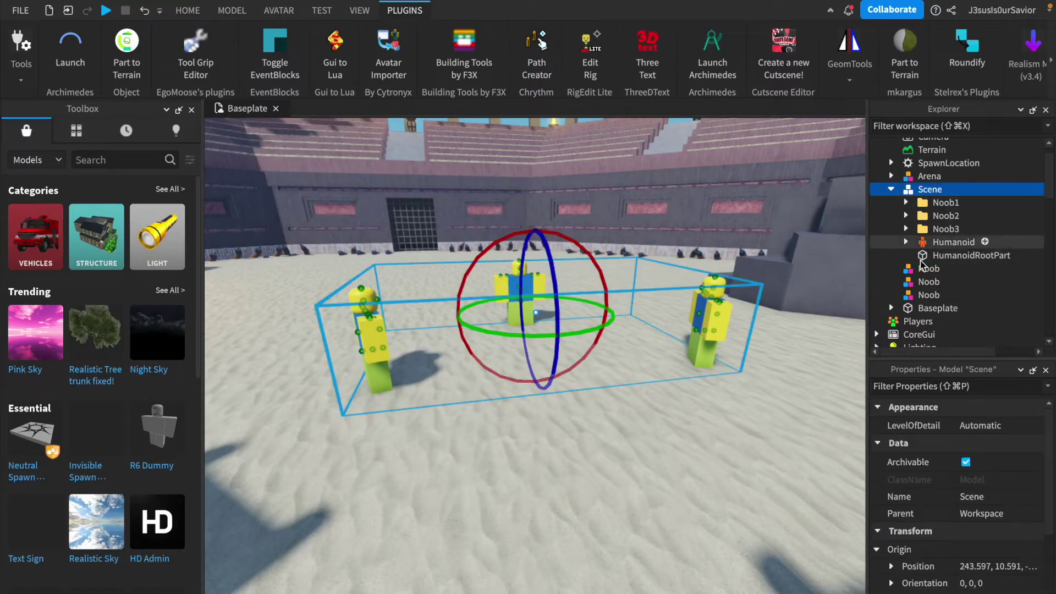
pyautogui.scroll(-4, 902, 522)
pyautogui.click(902, 509)
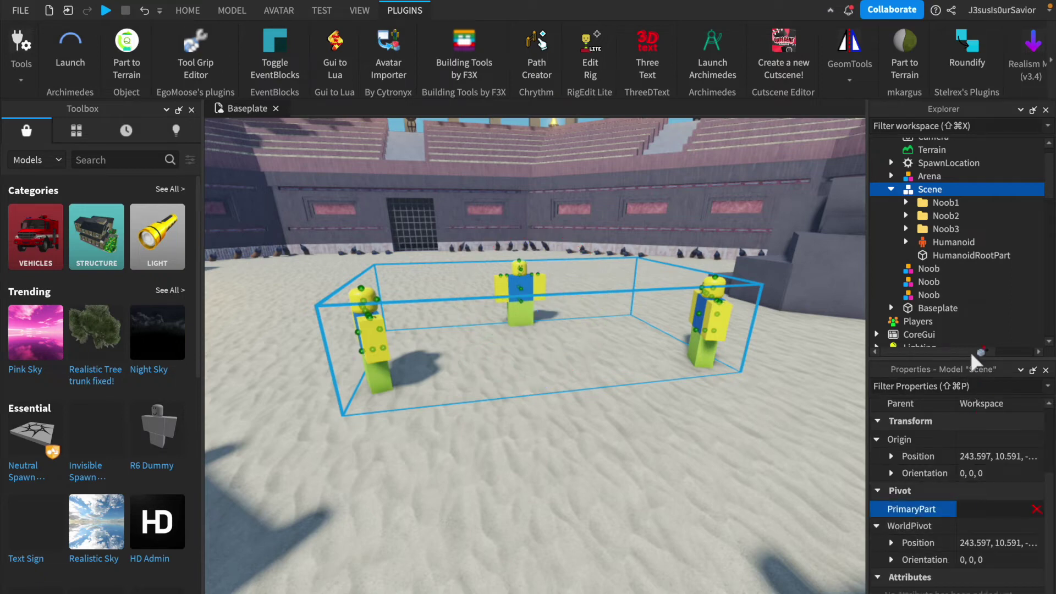
pyautogui.click(946, 255)
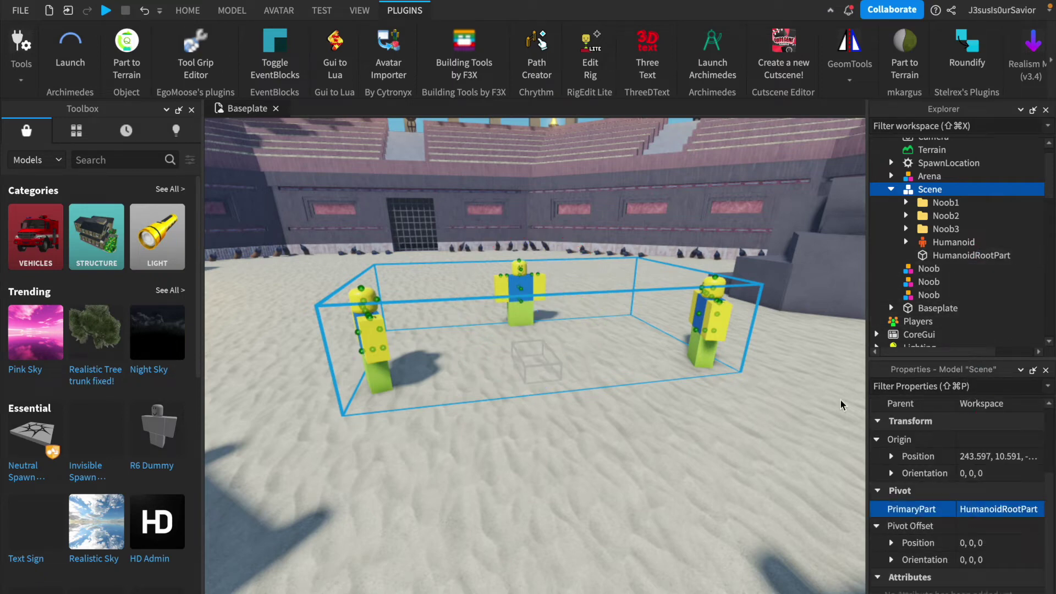
pyautogui.click(788, 474)
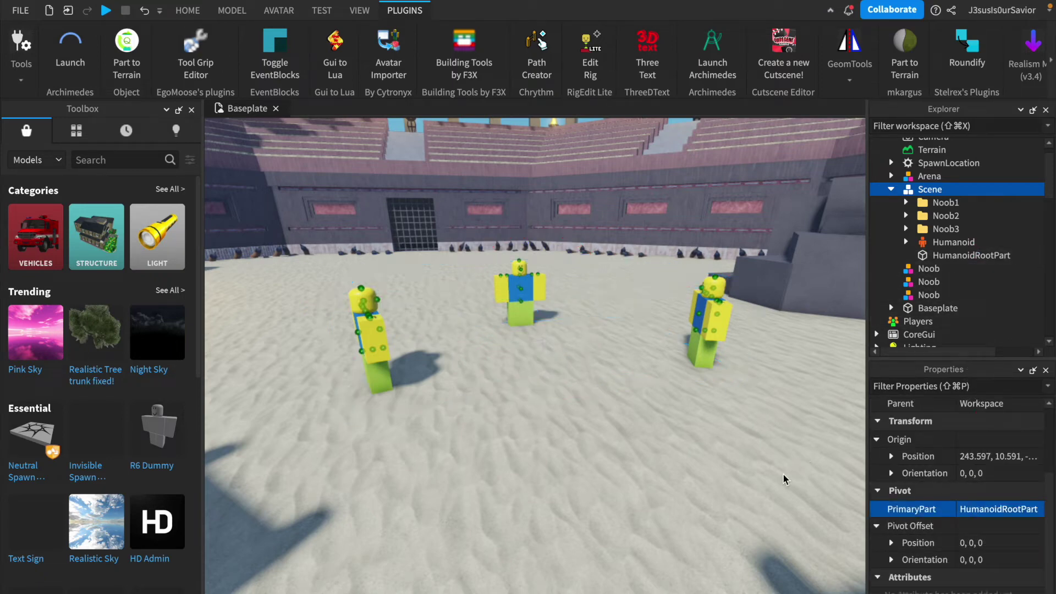
# - Start RigEdit Lite on the Scene model and create a joint from HumanoidRootPart to the Torso in the Noob1 folder
pyautogui.click(930, 189)
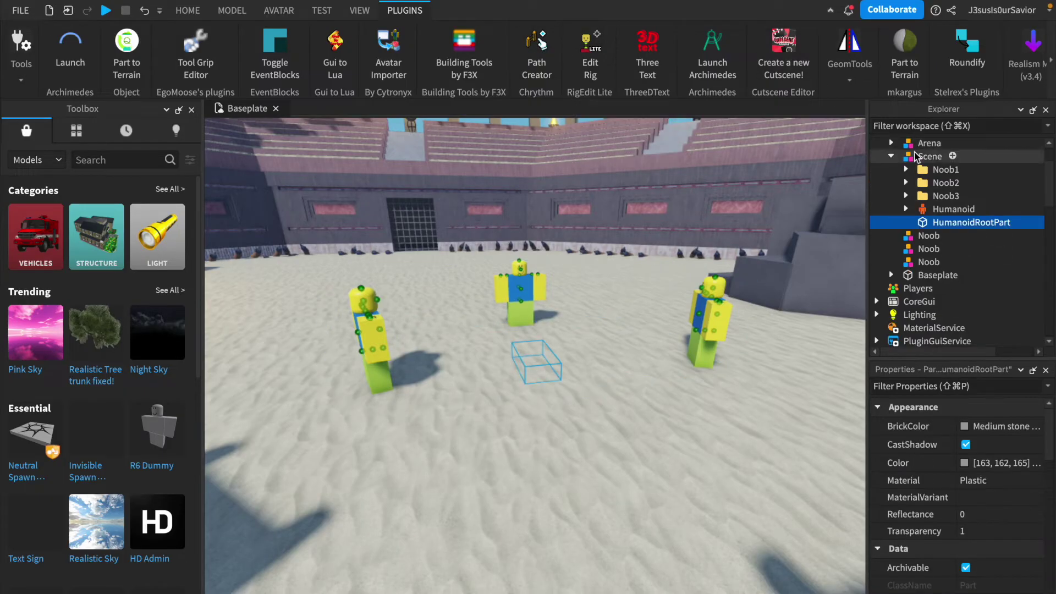
pyautogui.click(929, 156)
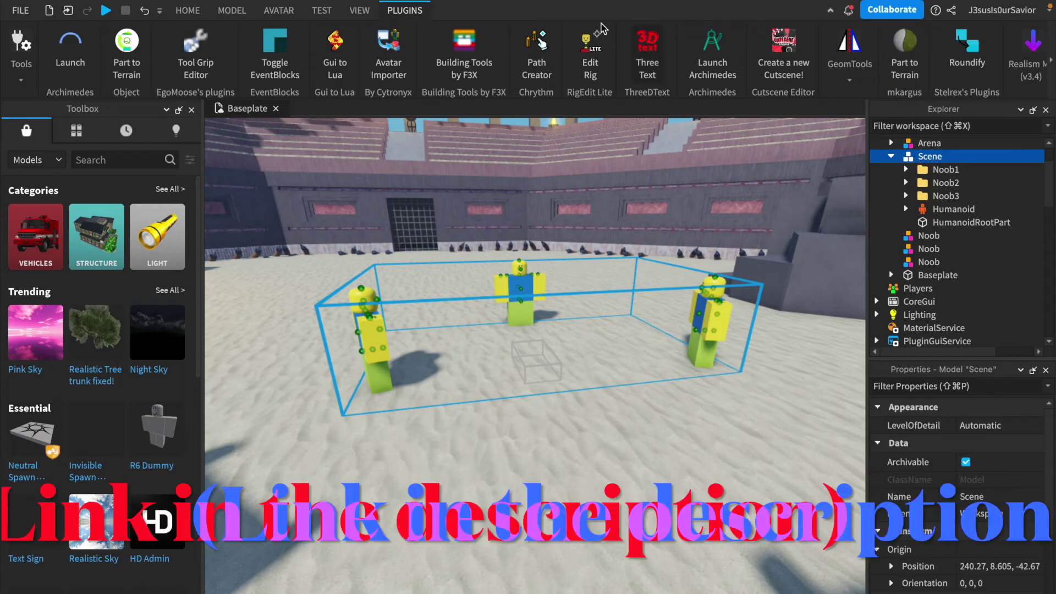
pyautogui.click(591, 55)
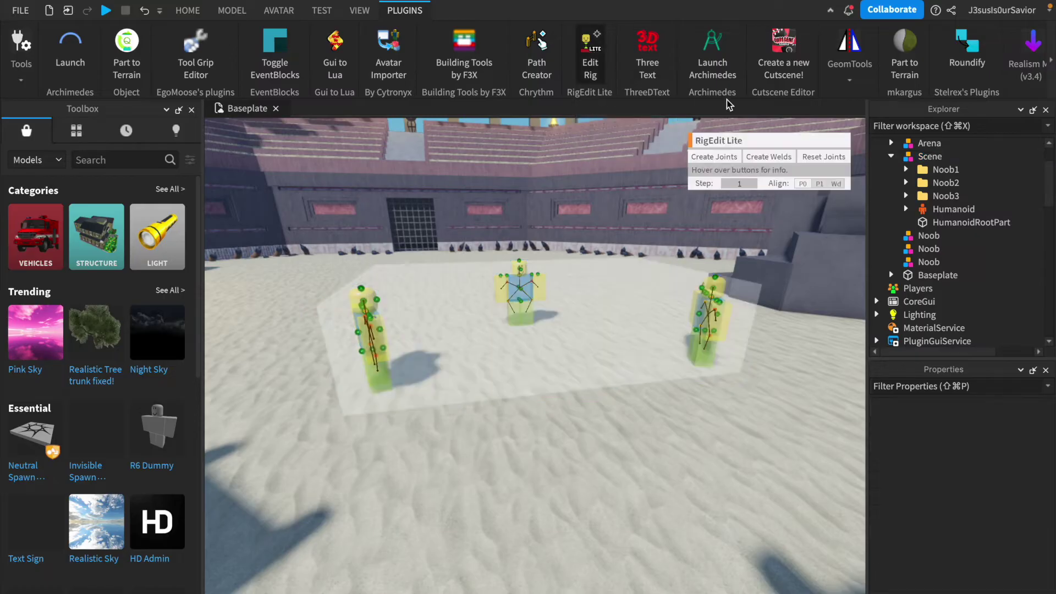
pyautogui.click(906, 170)
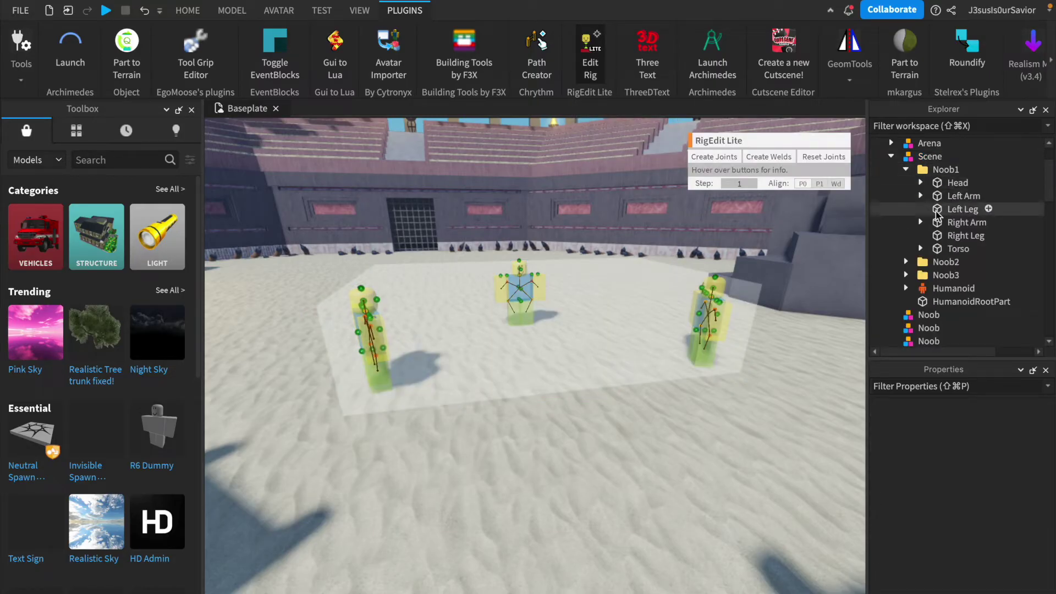
pyautogui.click(953, 302)
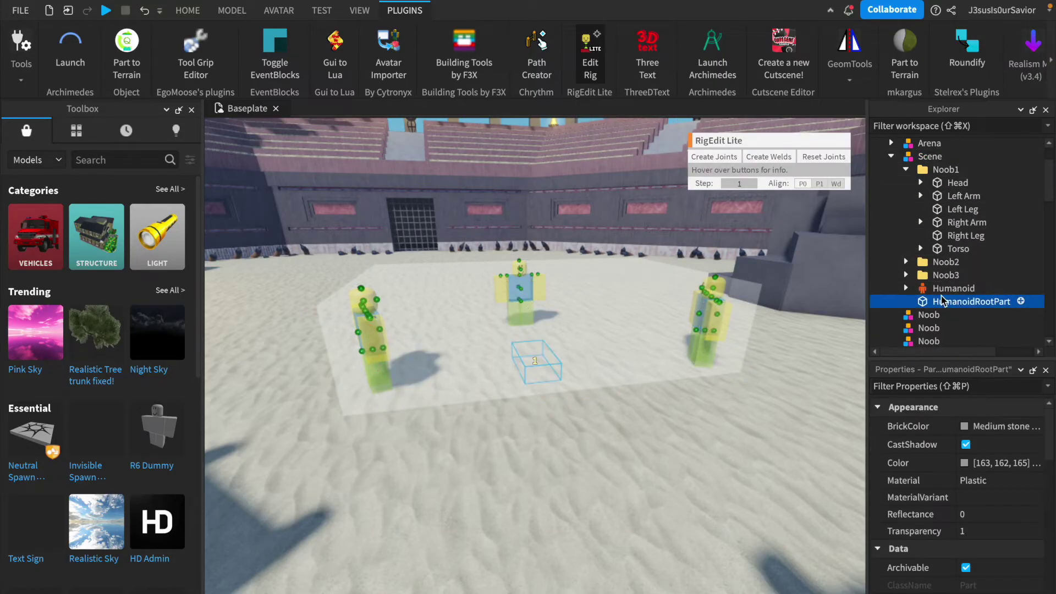
pyautogui.keyDown('super'); pyautogui.click(951, 250); pyautogui.keyUp('super')
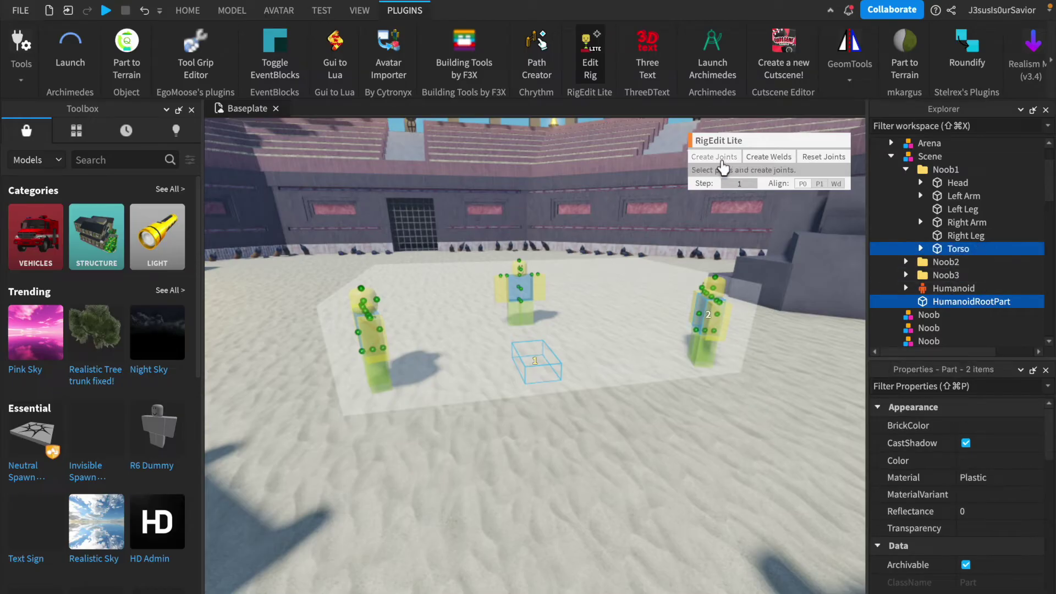
pyautogui.click(723, 160)
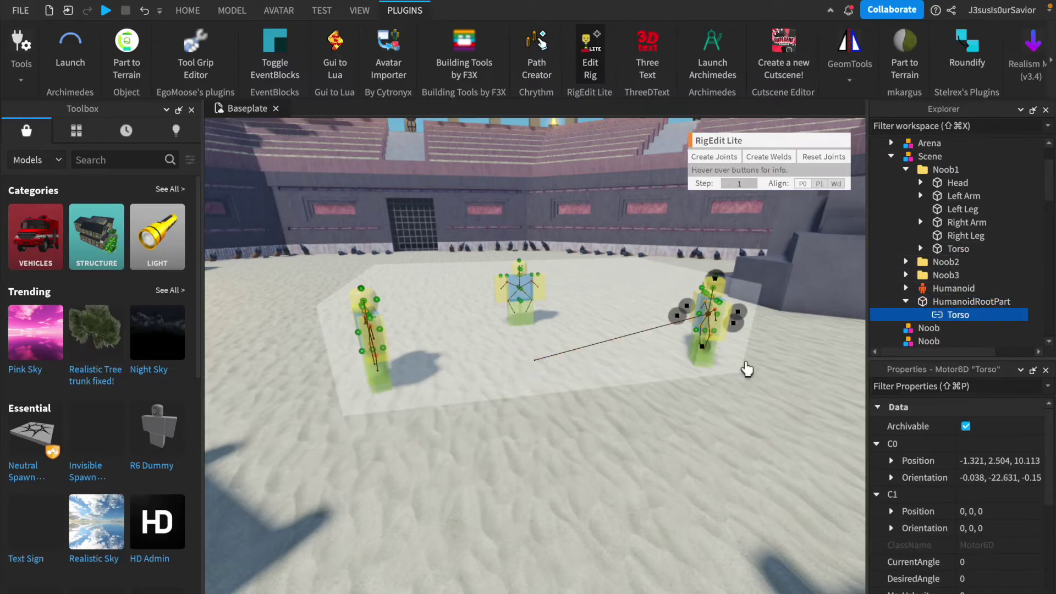
pyautogui.click(733, 470)
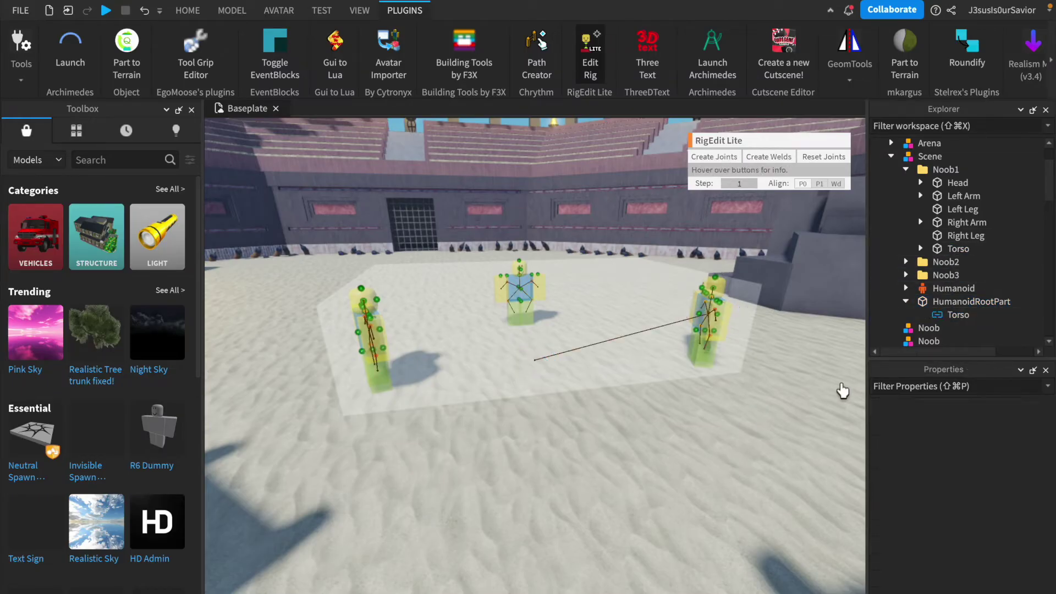
# - Create joints from HumanoidRootPart to the Torso parts in the Noob2 and Noob3 folders
pyautogui.click(942, 302)
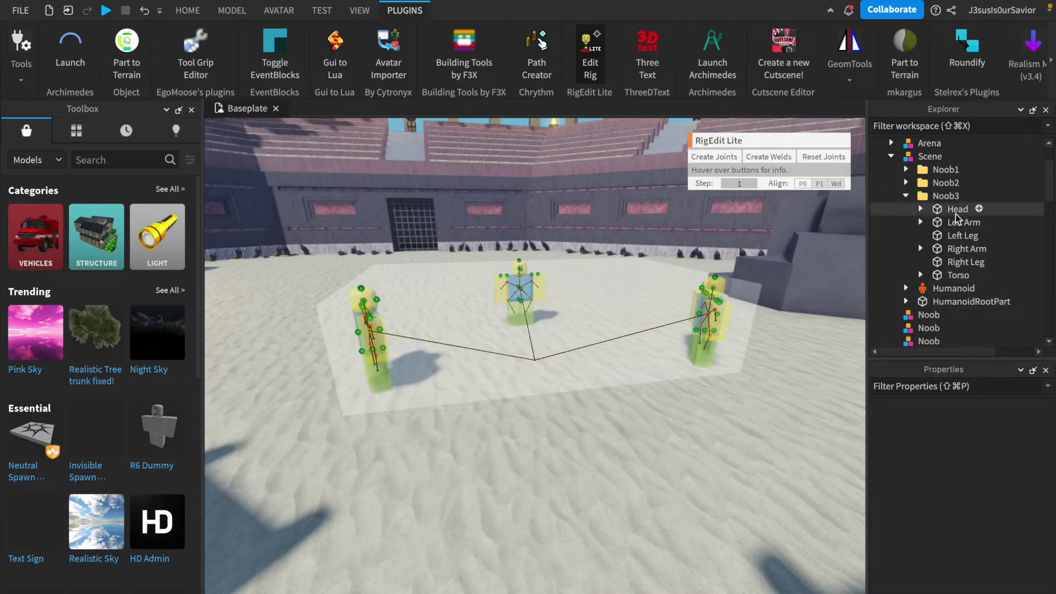
pyautogui.click(906, 195)
# - Rename Head and Left Arm in the Noob1 folder as Head1 and Left Arm1
pyautogui.click(906, 170)
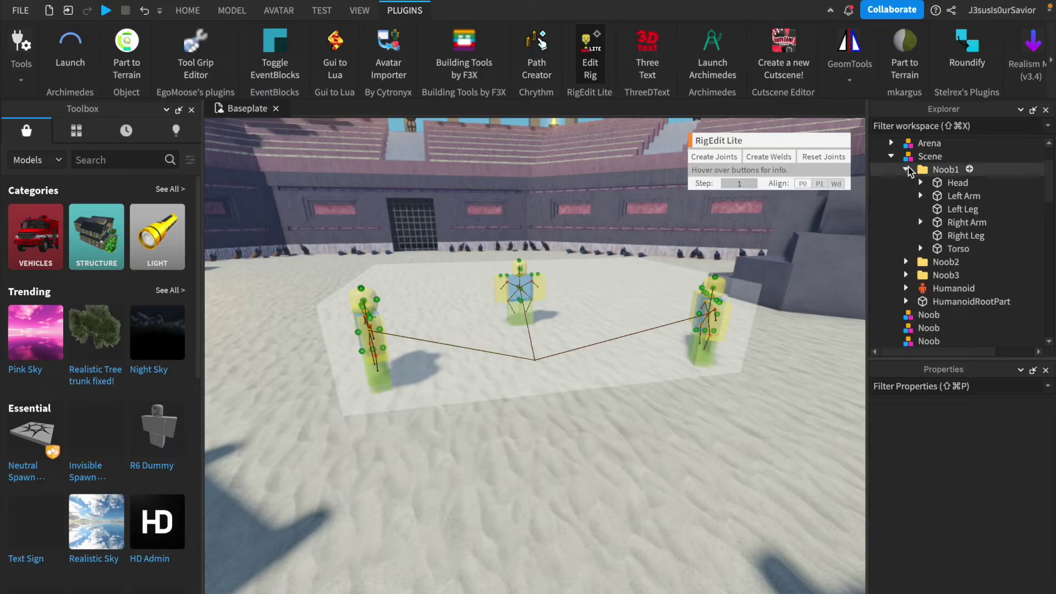
pyautogui.click(944, 186)
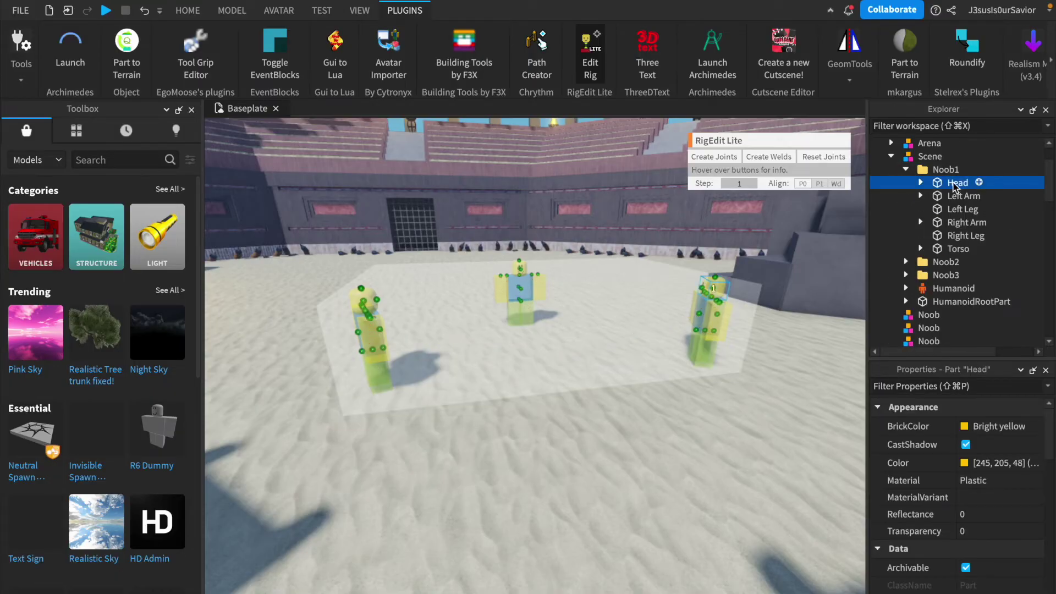
pyautogui.rightClick(951, 186)
pyautogui.click(935, 105)
pyautogui.rightClick(961, 198)
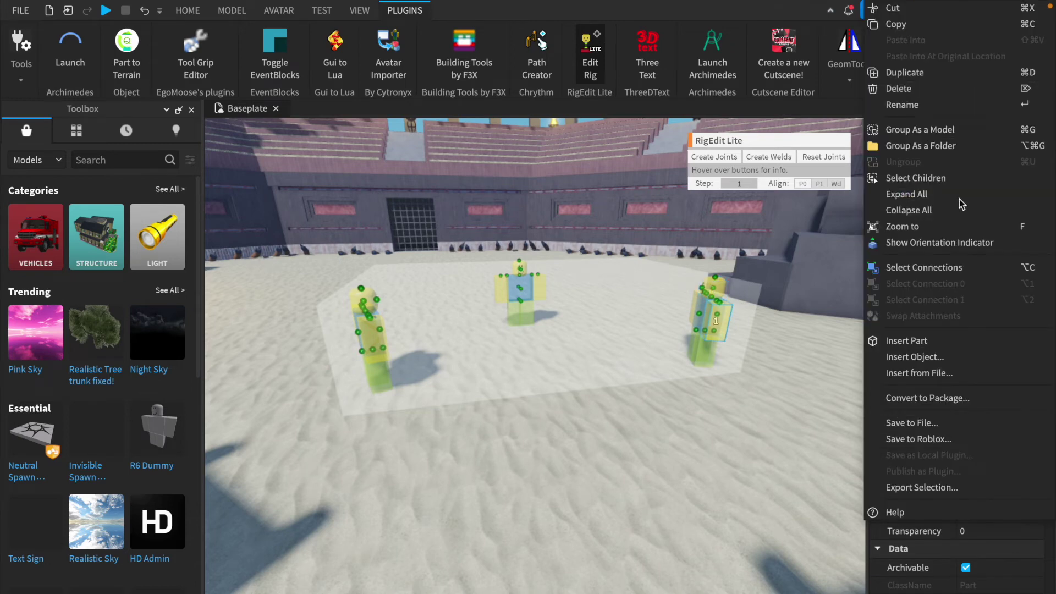
pyautogui.click(902, 104)
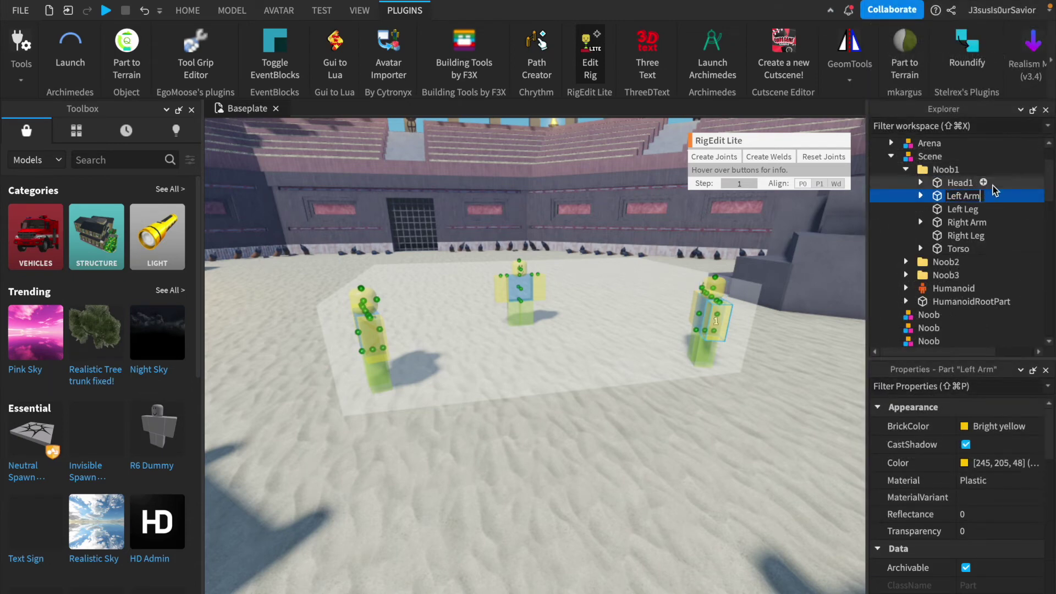
# - Rename Left Leg and Right Arm in the Noob1 folder as Left Leg1 and Right Arm1
pyautogui.click(963, 209)
pyautogui.rightClick(962, 209)
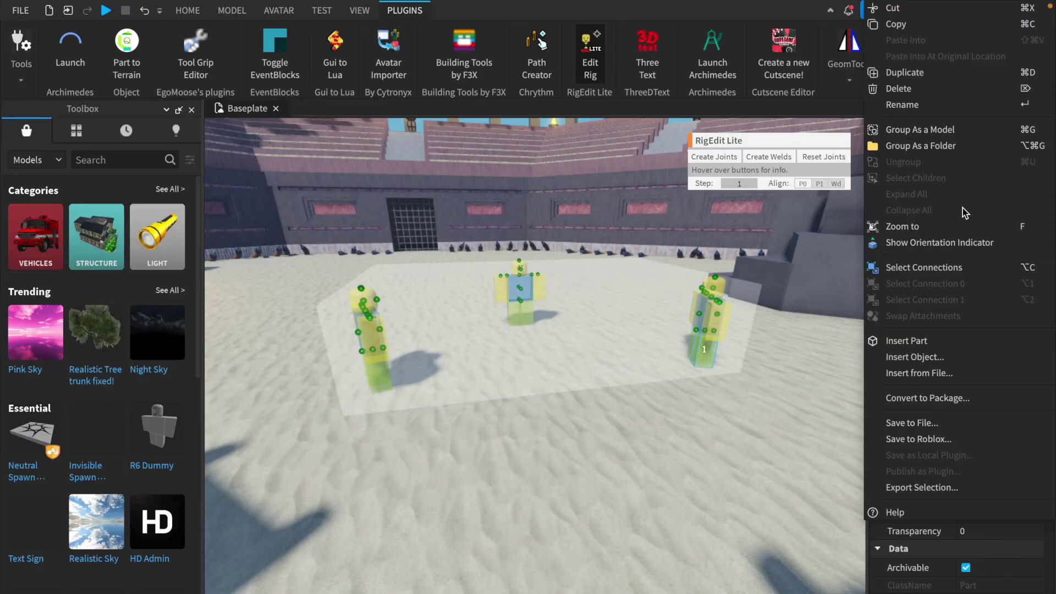
pyautogui.click(907, 106)
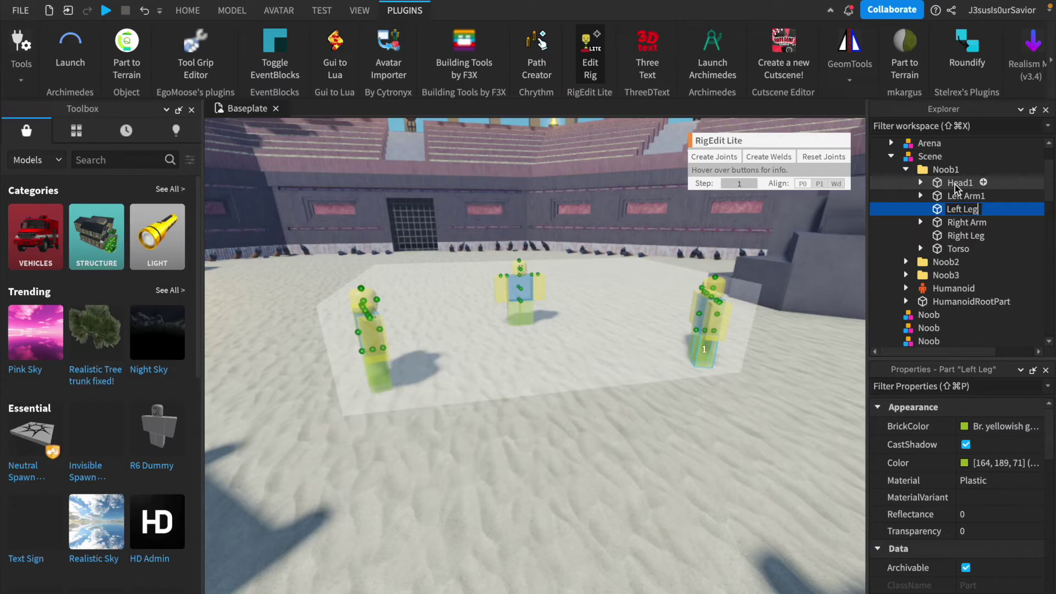
pyautogui.rightClick(969, 226)
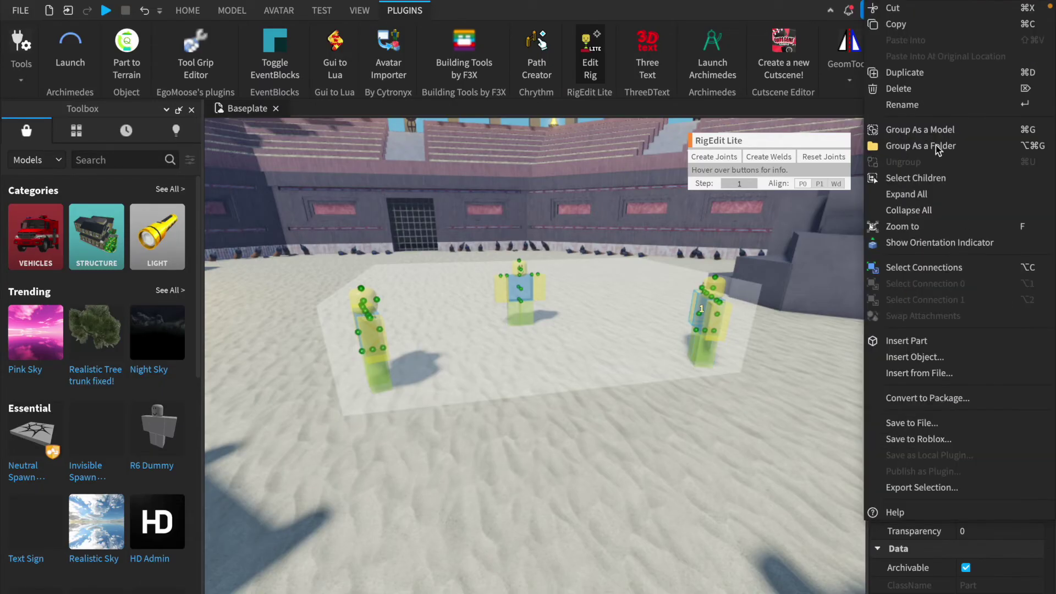
pyautogui.click(905, 104)
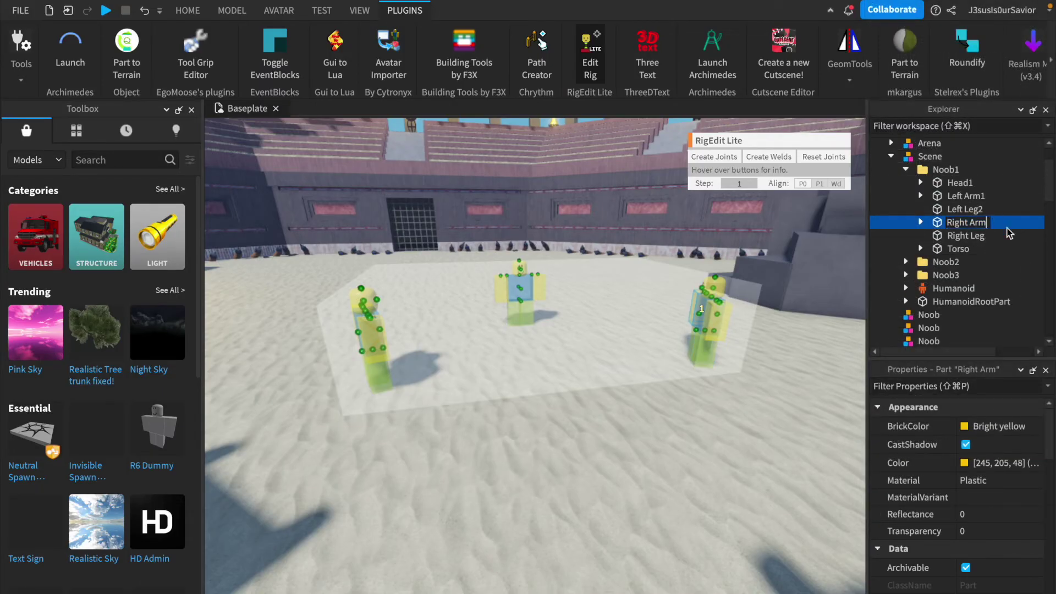
pyautogui.click(968, 209)
pyautogui.rightClick(968, 209)
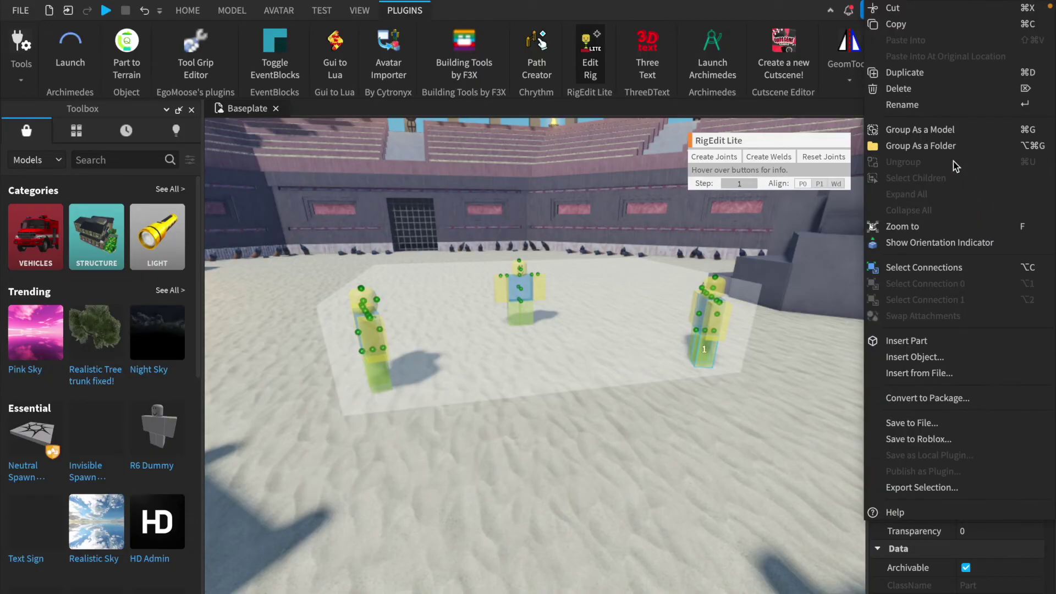
pyautogui.click(930, 104)
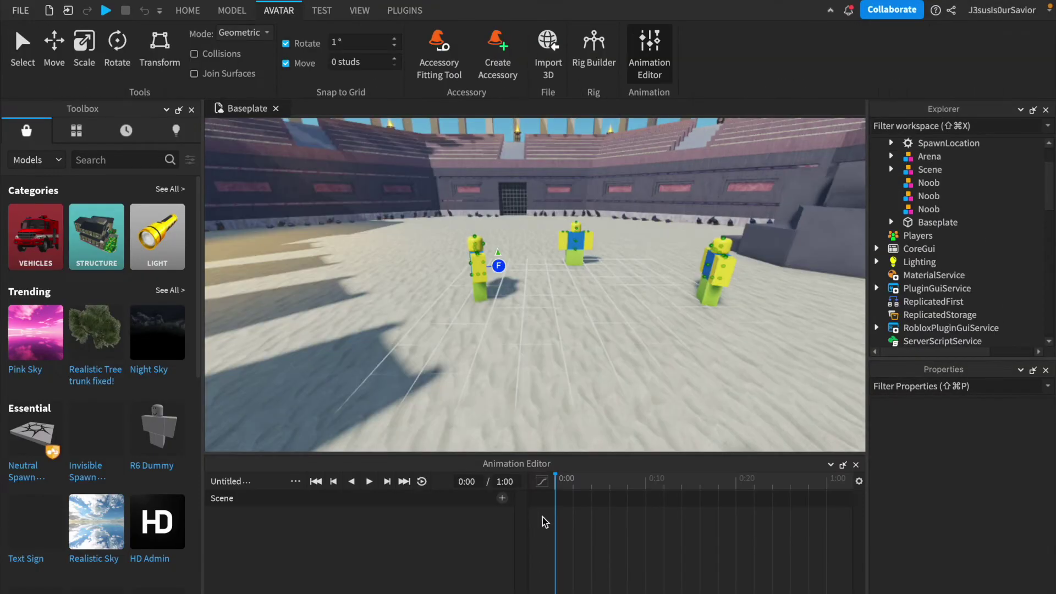
# - Rotate Left Arm1 of the first Noob at 0:00 in the Scene animation
pyautogui.scroll(5, 701, 381)
pyautogui.scroll(-4, 700, 380)
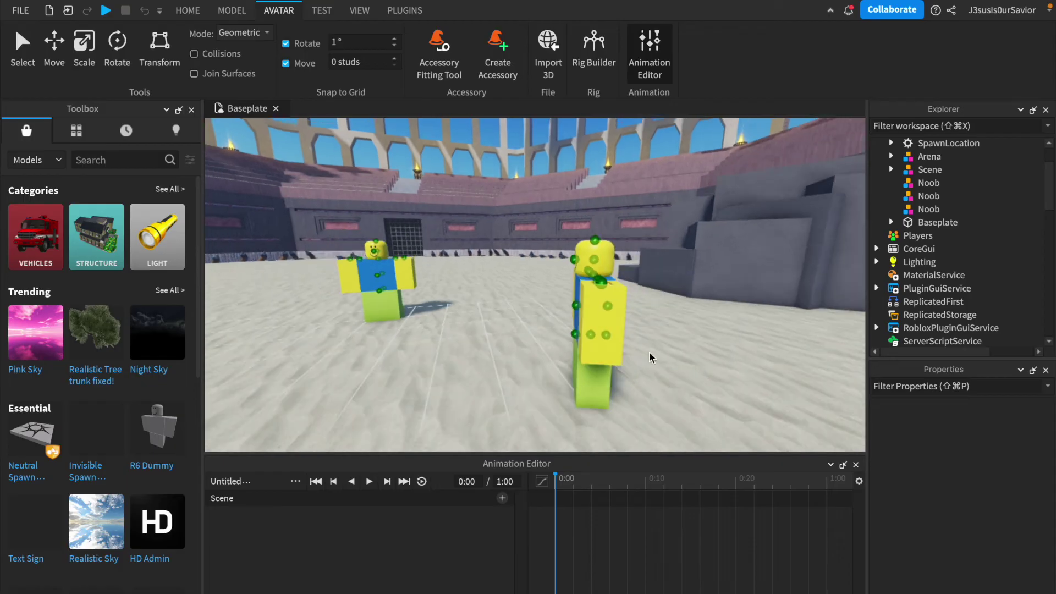
pyautogui.click(606, 348)
pyautogui.moveTo(554, 347); pyautogui.dragTo(386, 274)
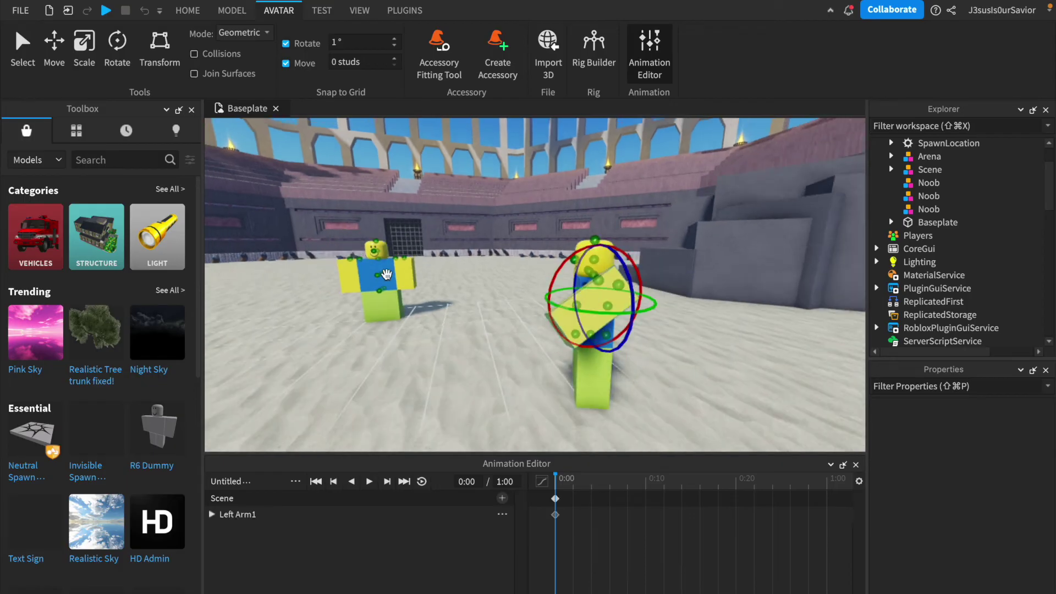
# - Pose Left Arm3 of the third Noob at 0:00 in the same Scene animation
pyautogui.click(410, 277)
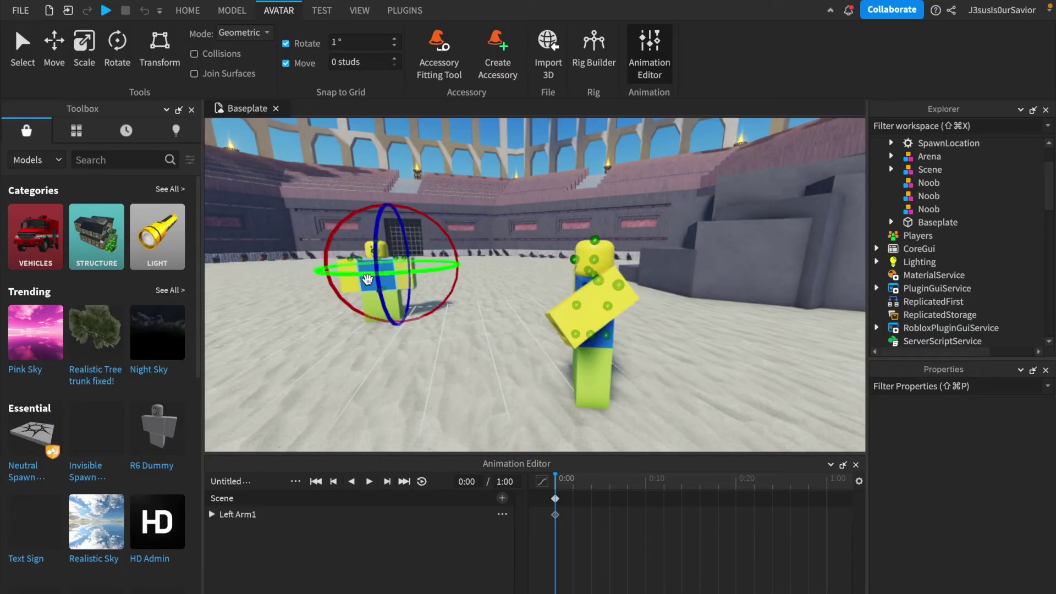
pyautogui.moveTo(368, 279); pyautogui.dragTo(451, 286)
pyautogui.press('s')
pyautogui.moveTo(442, 312); pyautogui.dragTo(394, 349, button='right')
pyautogui.press('a')
pyautogui.press('w')
pyautogui.click(394, 350)
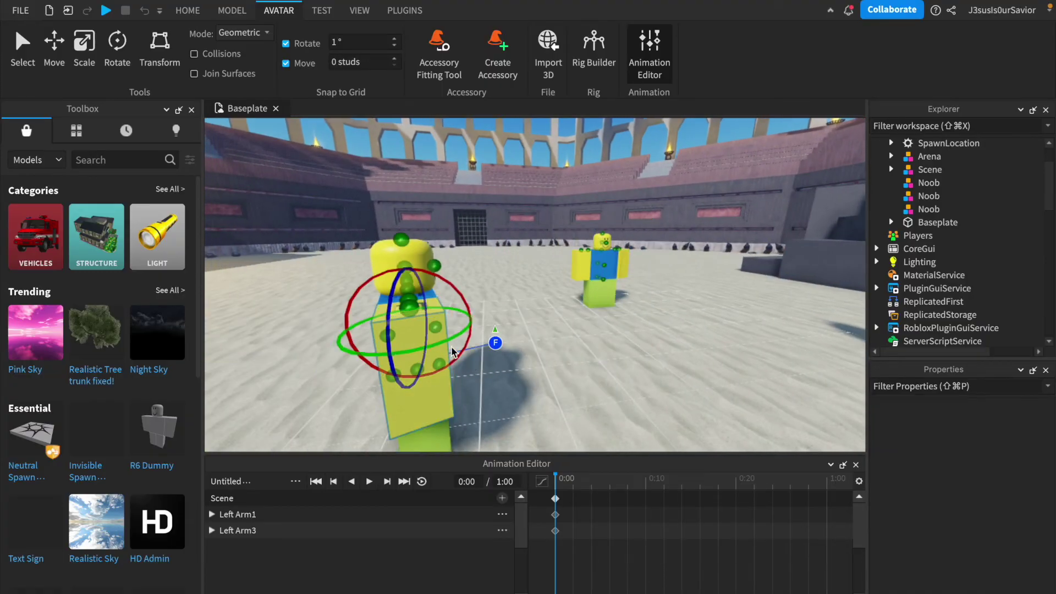
pyautogui.moveTo(452, 348); pyautogui.dragTo(494, 295)
pyautogui.click(478, 280)
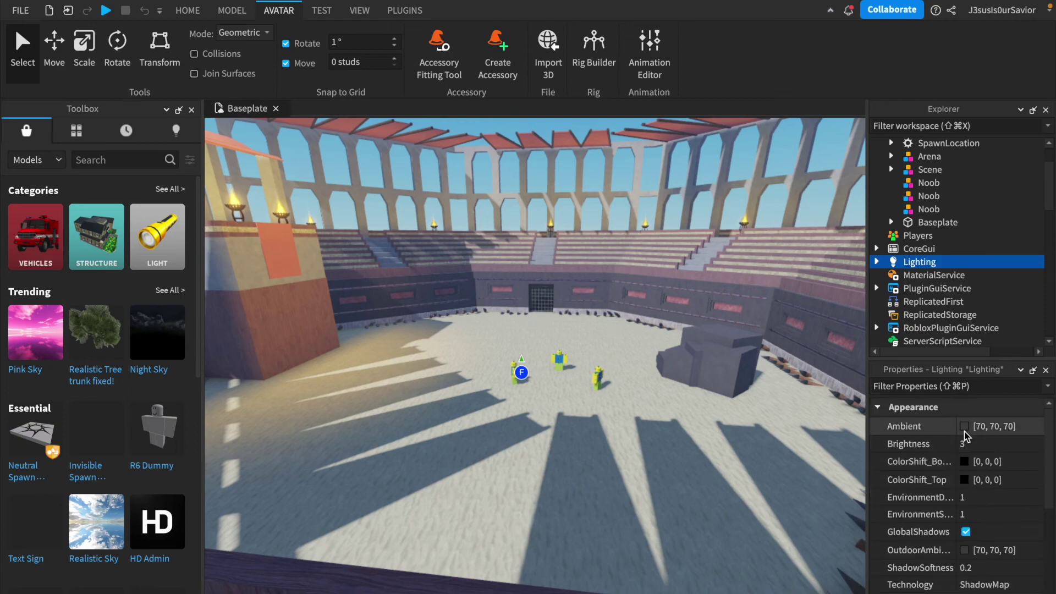
# - Adjust the Ambient colour and ExposureCompensation of the Lighting service
pyautogui.click(964, 426)
pyautogui.moveTo(192, 530); pyautogui.dragTo(275, 536)
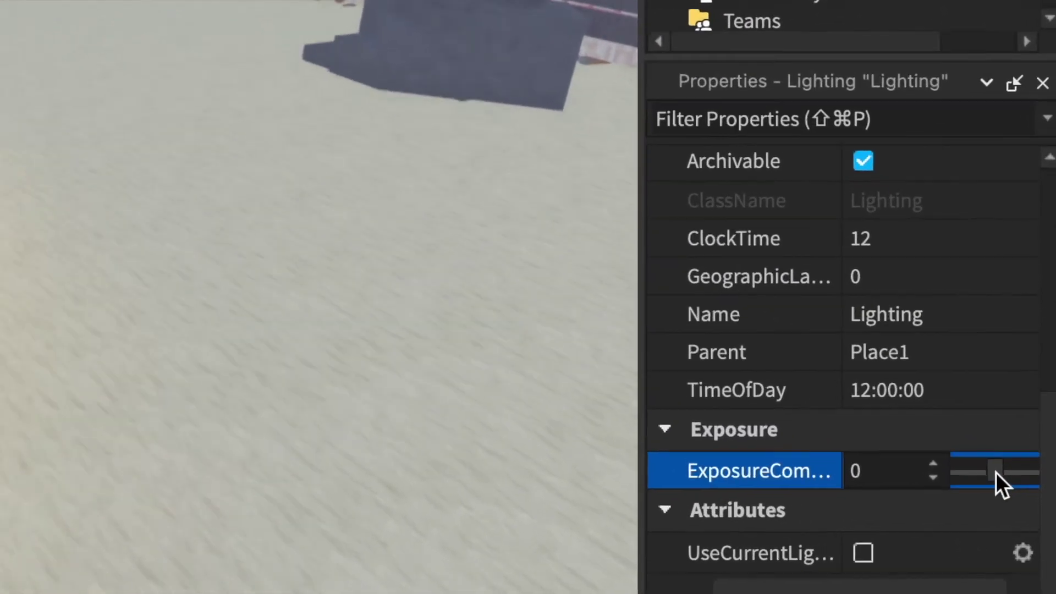
pyautogui.moveTo(1014, 496); pyautogui.dragTo(1029, 497)
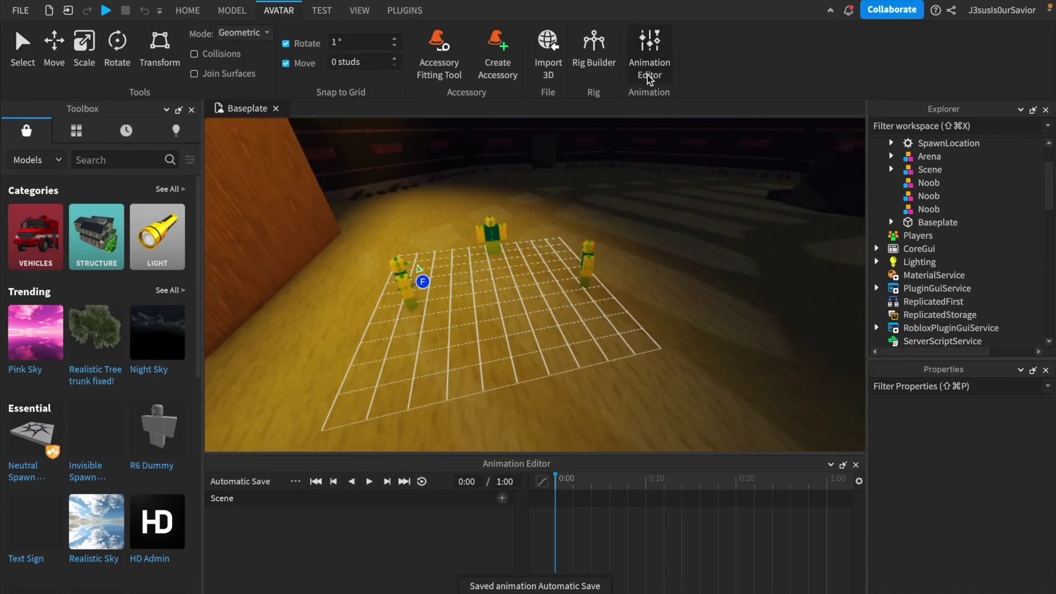
# - Select a Noob's torso in the Animation Editor and play the Scene animation
pyautogui.moveTo(507, 309); pyautogui.dragTo(507, 308, button='right')
pyautogui.scroll(5, 507, 308)
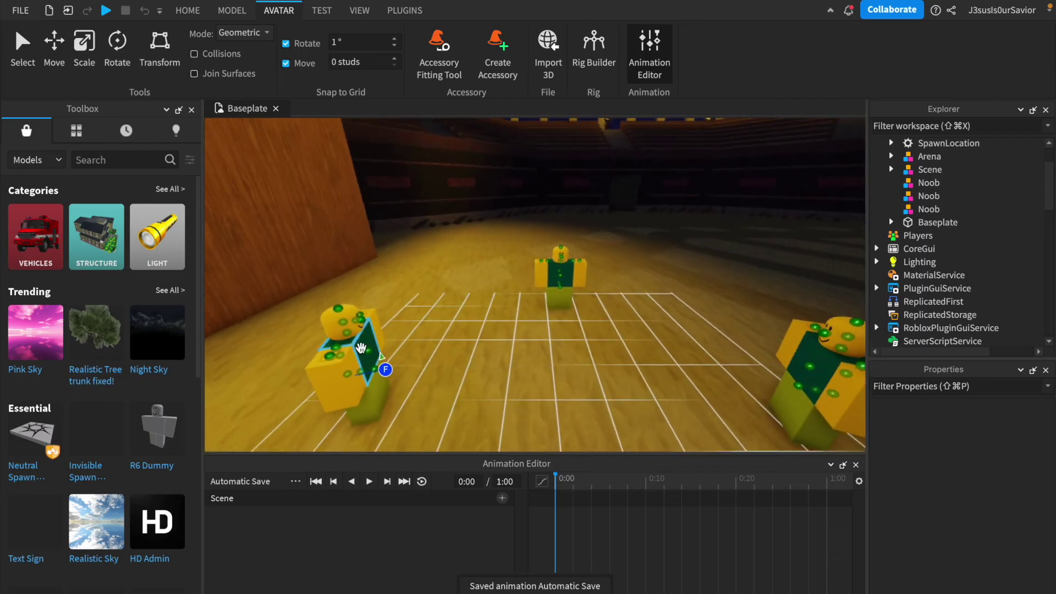
pyautogui.click(364, 343)
pyautogui.scroll(-3, 245, 195)
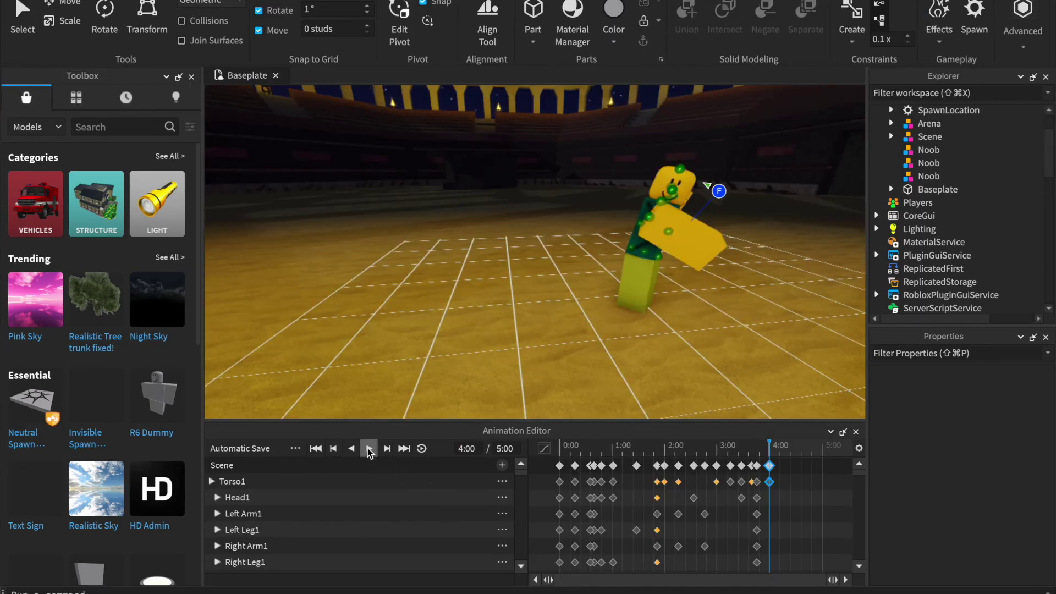
pyautogui.click(368, 450)
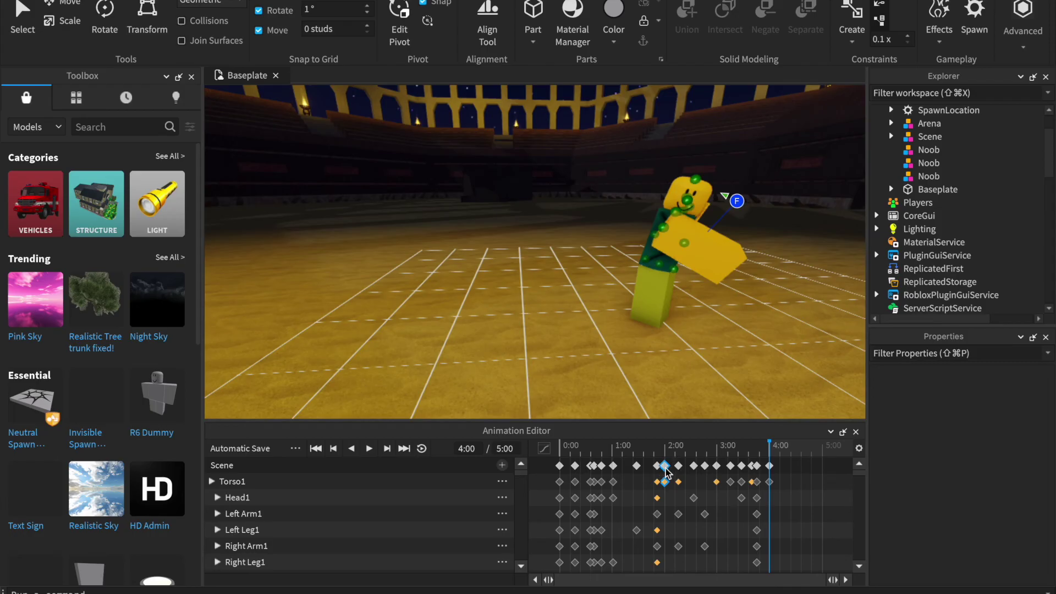
# - Show the Easing Style options of the Torso1 keyframe at about 2:00 and close them unchanged
pyautogui.rightClick(665, 468)
pyautogui.moveTo(715, 399)
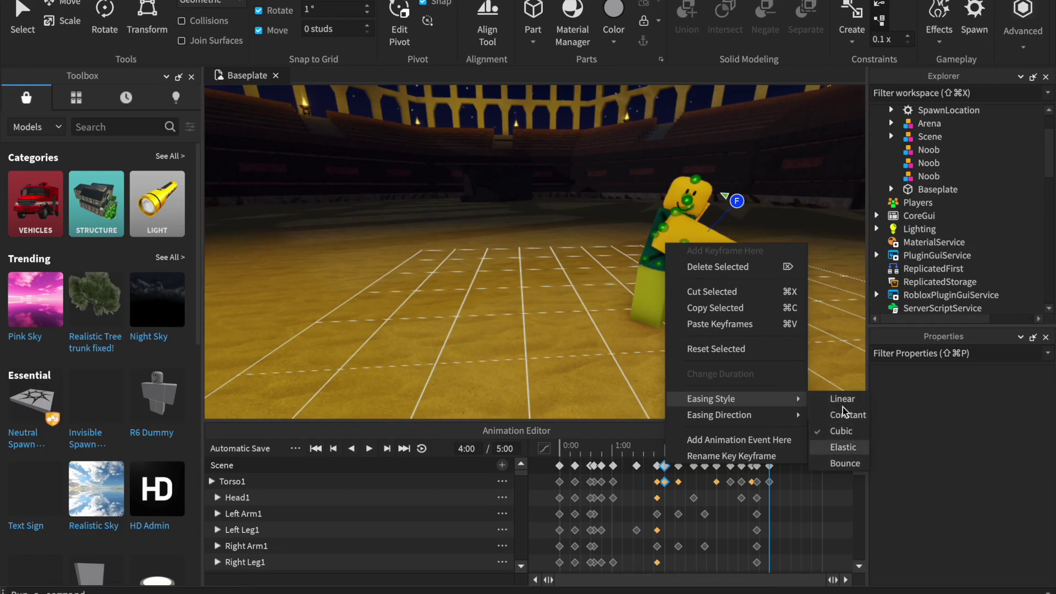
pyautogui.click(775, 505)
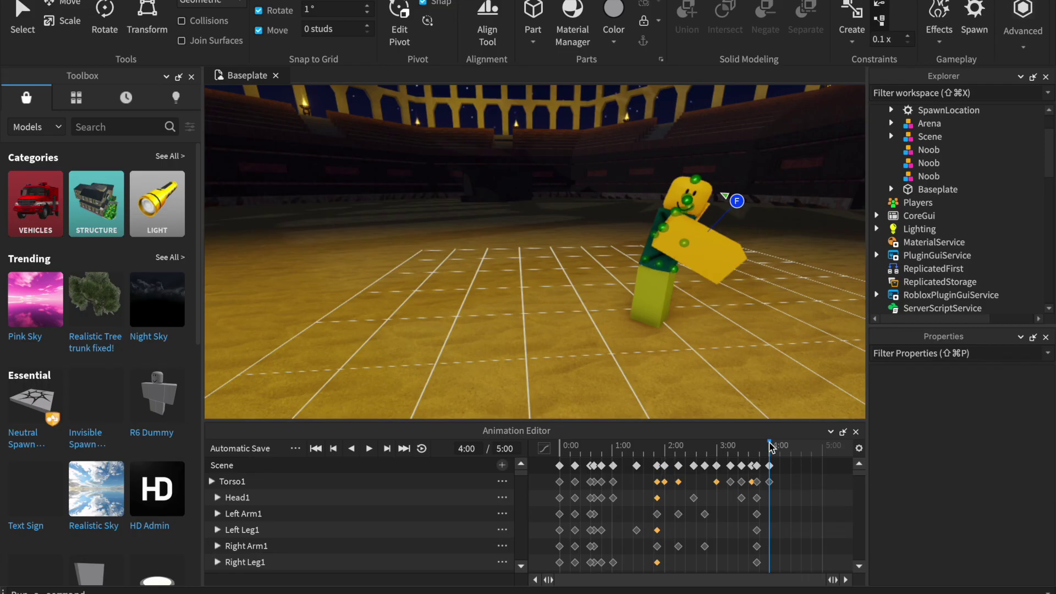
# - Return the playhead to 0:00 and play the Scene animation from the start
pyautogui.moveTo(772, 448); pyautogui.dragTo(546, 471)
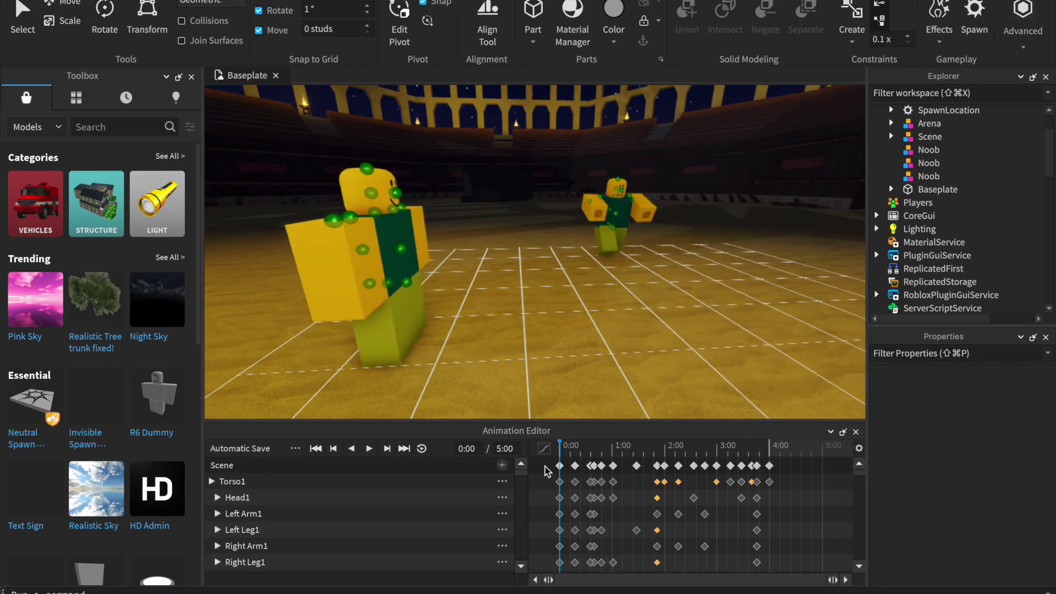
pyautogui.click(369, 448)
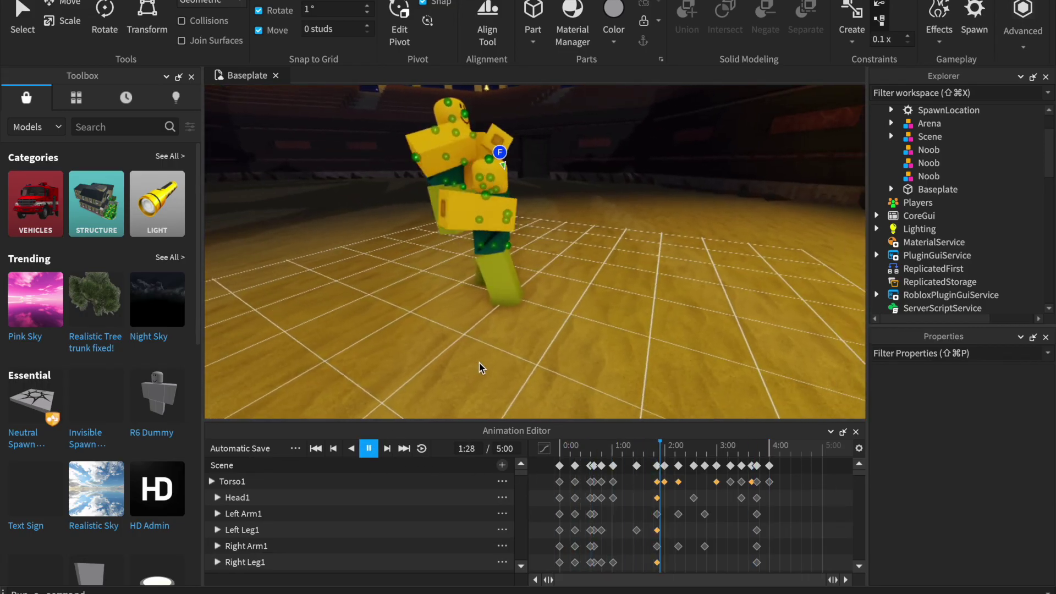